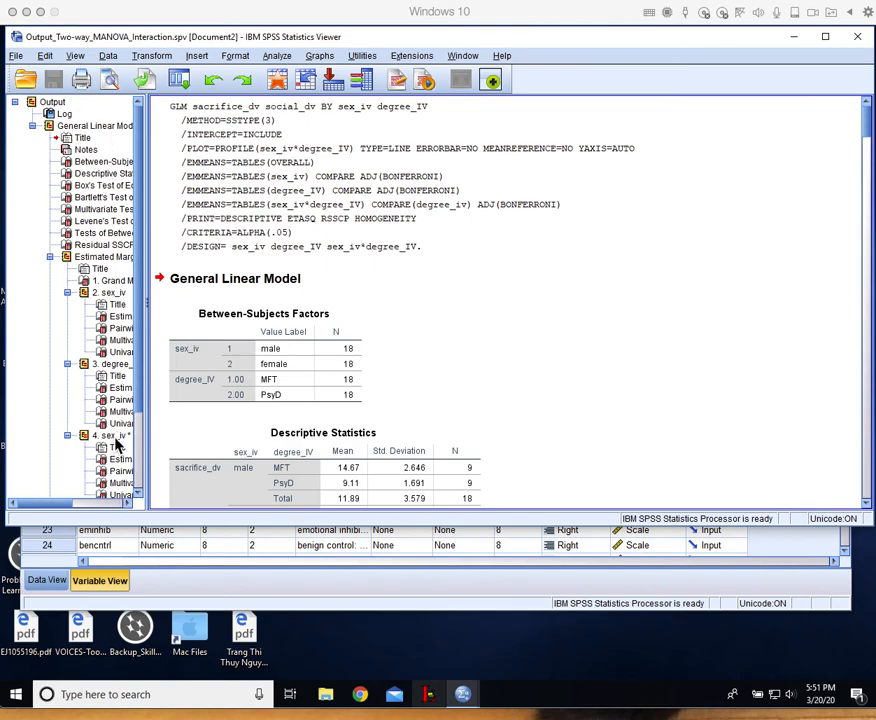
Step: Select the entire output, from the log through the profile plots, via the top-level Output entry in the outline
drag(140, 350, 143, 475)
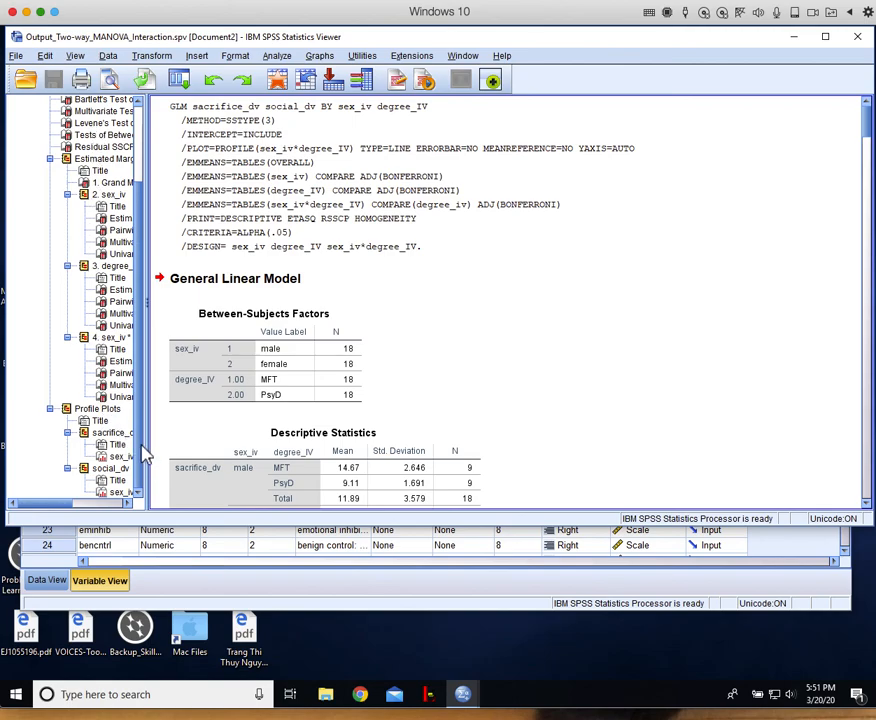
drag(140, 444, 151, 281)
click(47, 124)
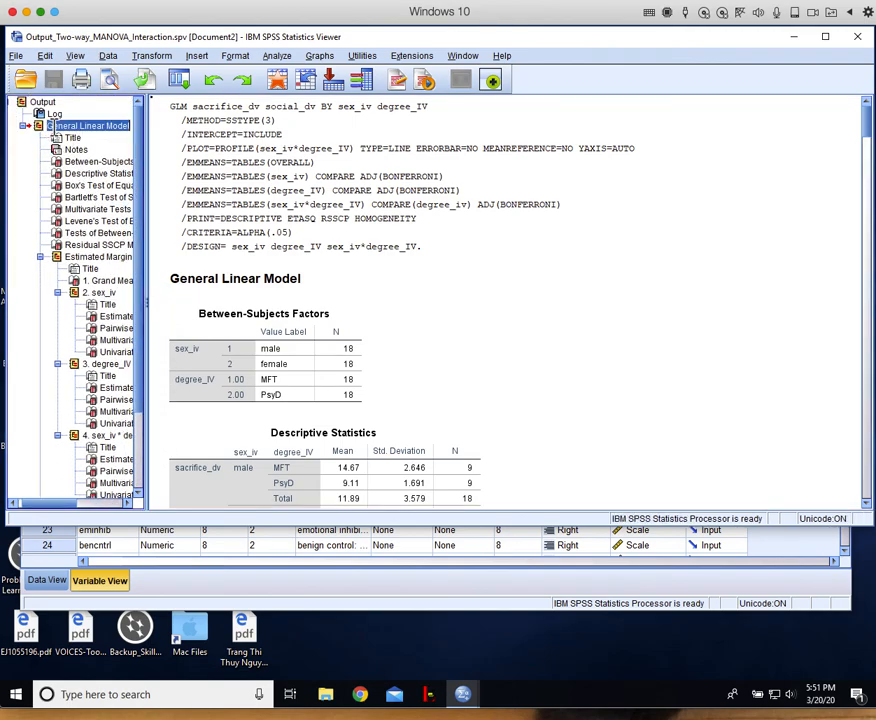
click(42, 102)
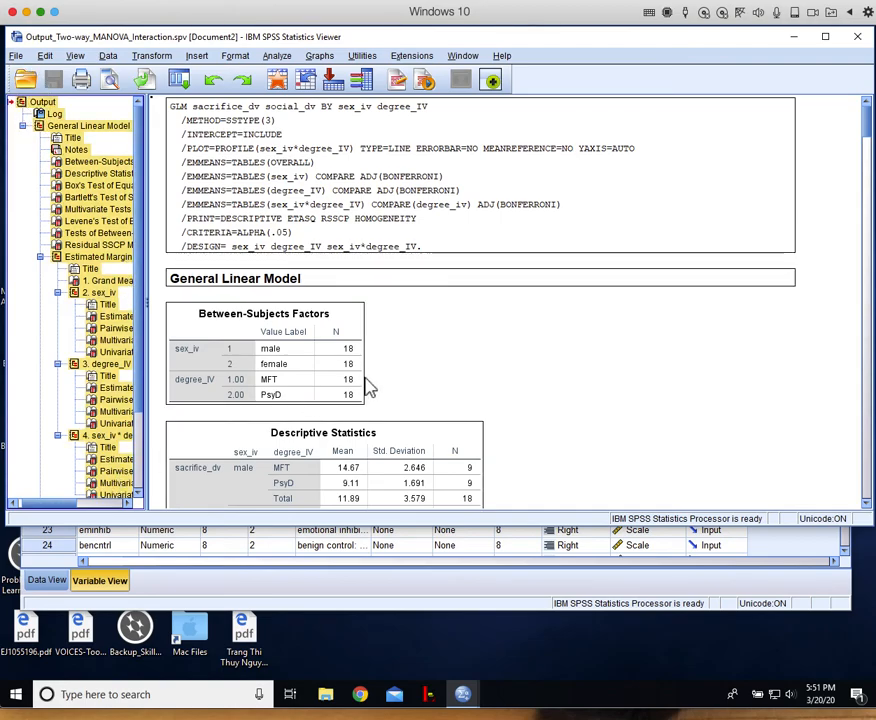
drag(141, 333, 141, 434)
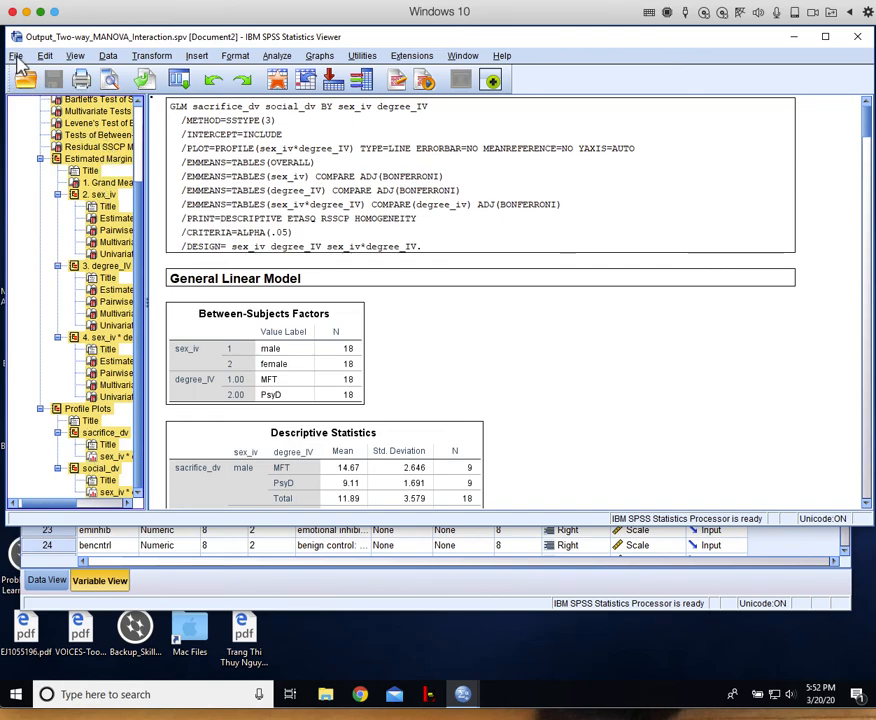
drag(136, 256, 152, 151)
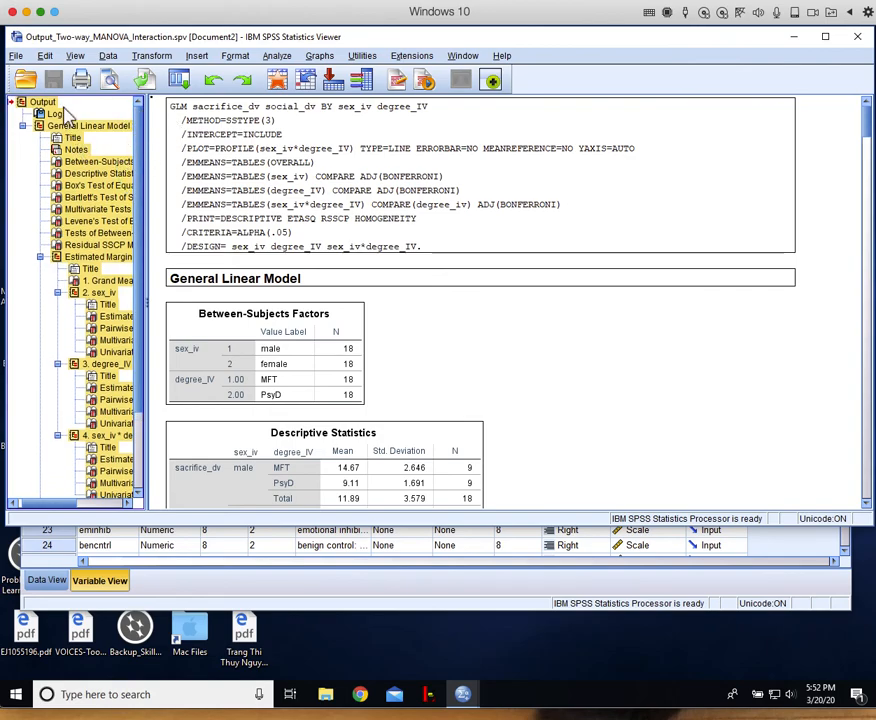
Step: Set up an output export limited to the selected objects, with Excel 2007 and Higher (*.xlsx) as the document type
click(16, 57)
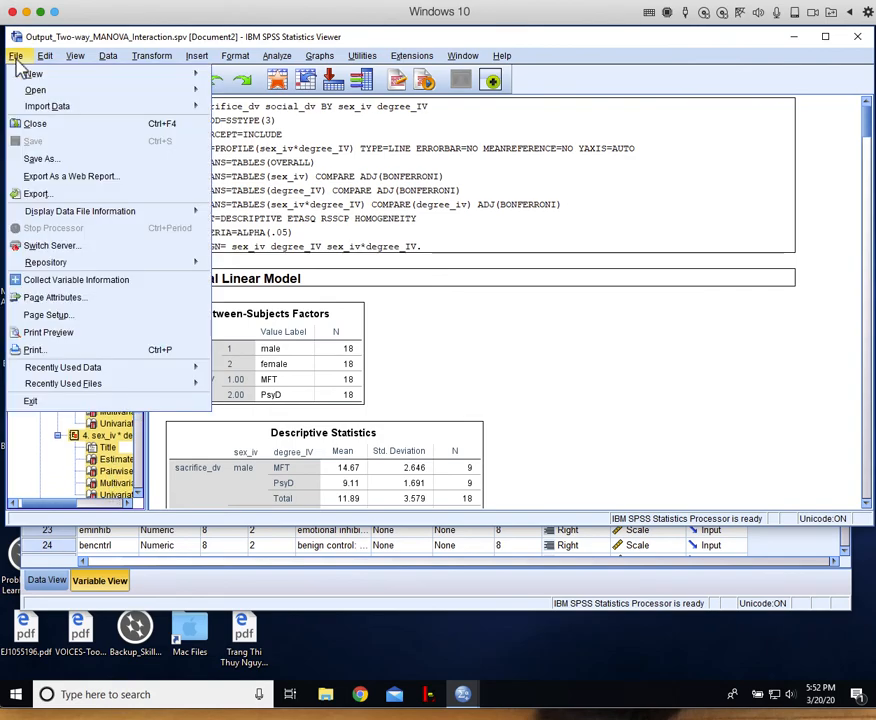
click(46, 194)
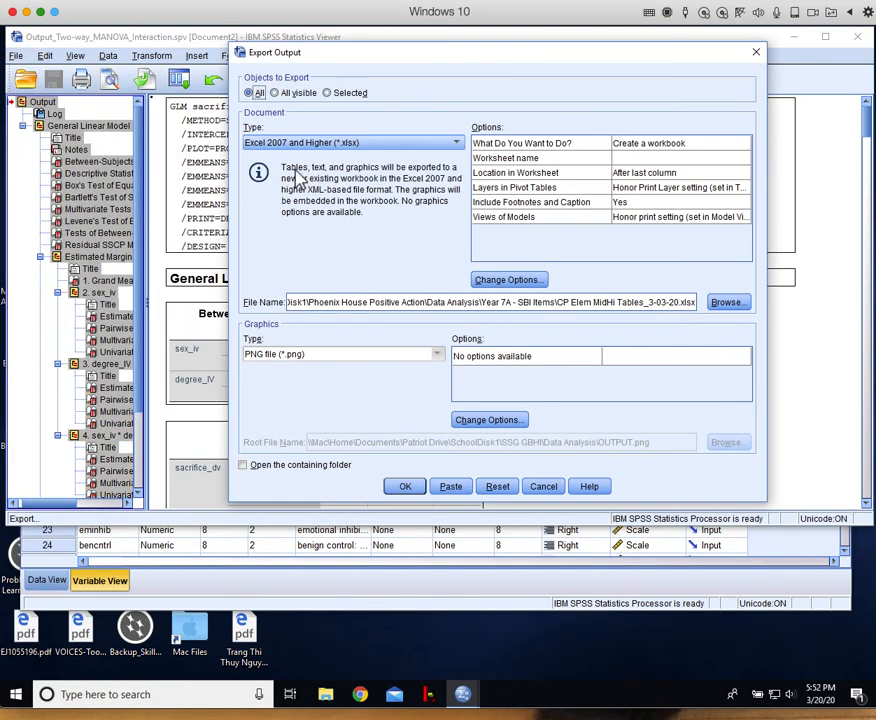
click(328, 93)
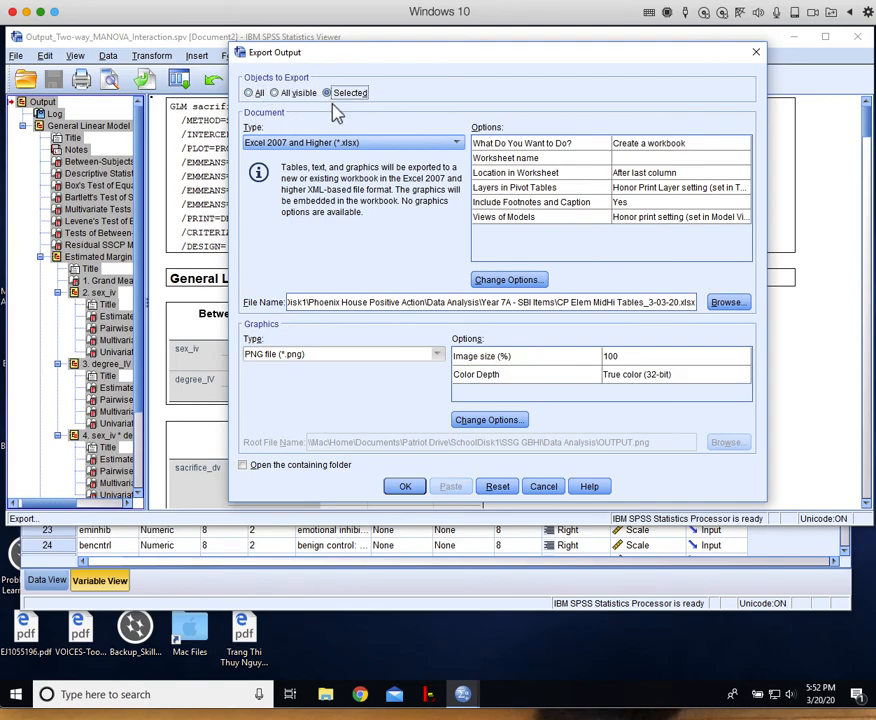
click(249, 93)
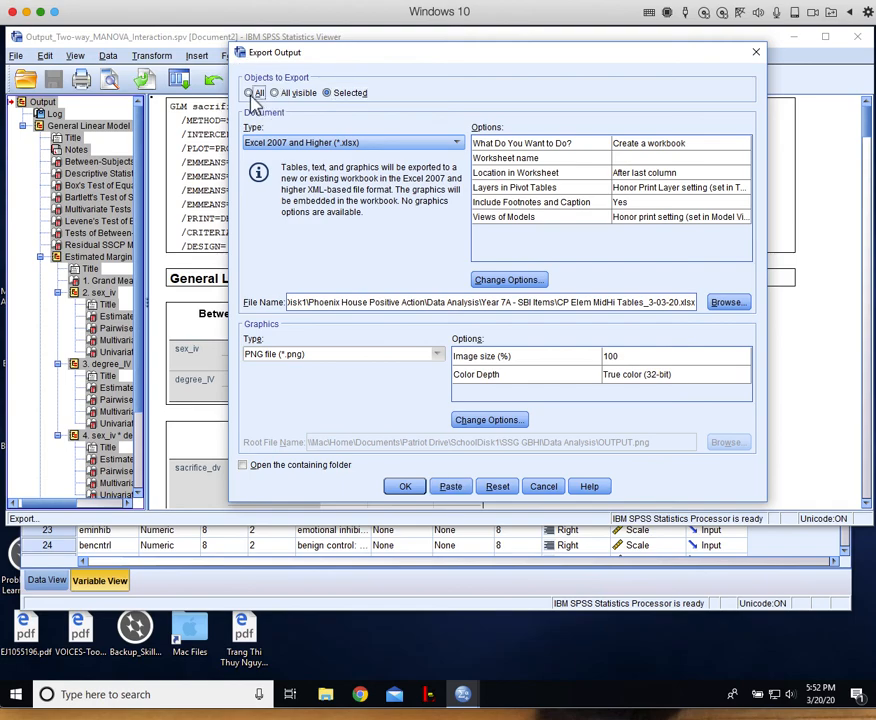
click(330, 95)
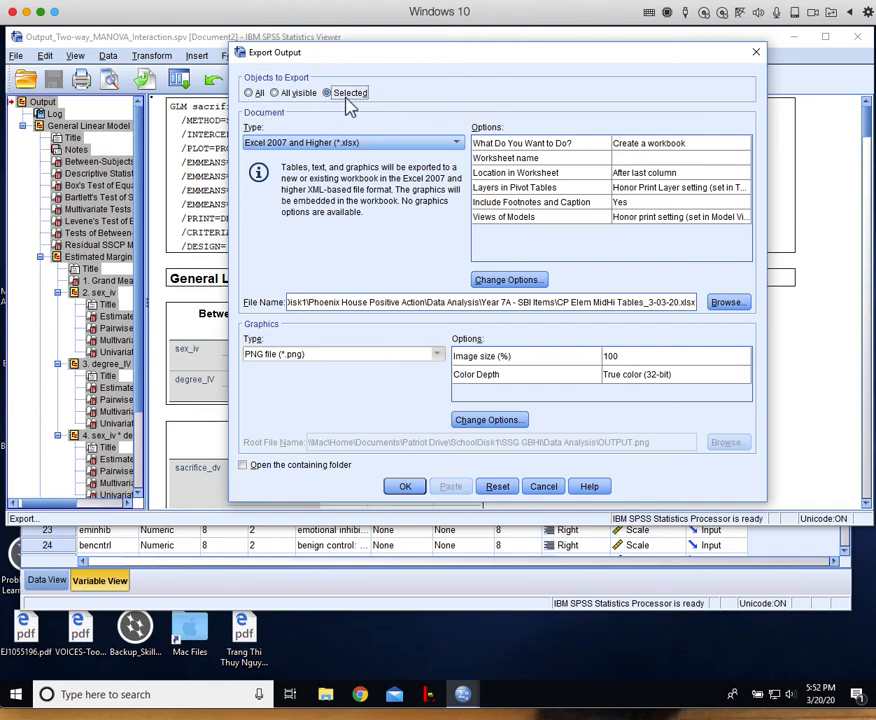
click(457, 143)
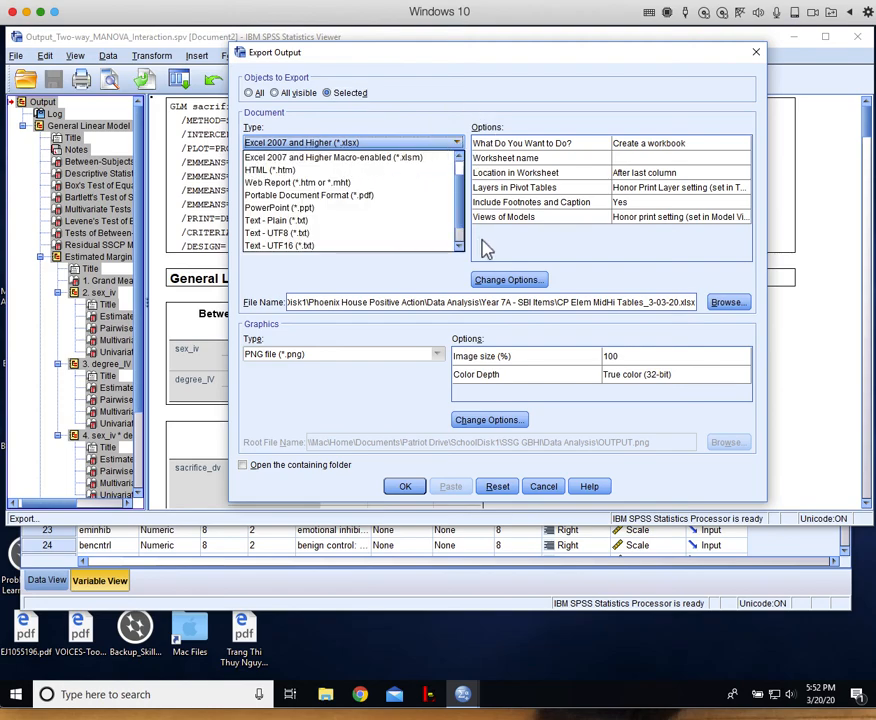
click(458, 156)
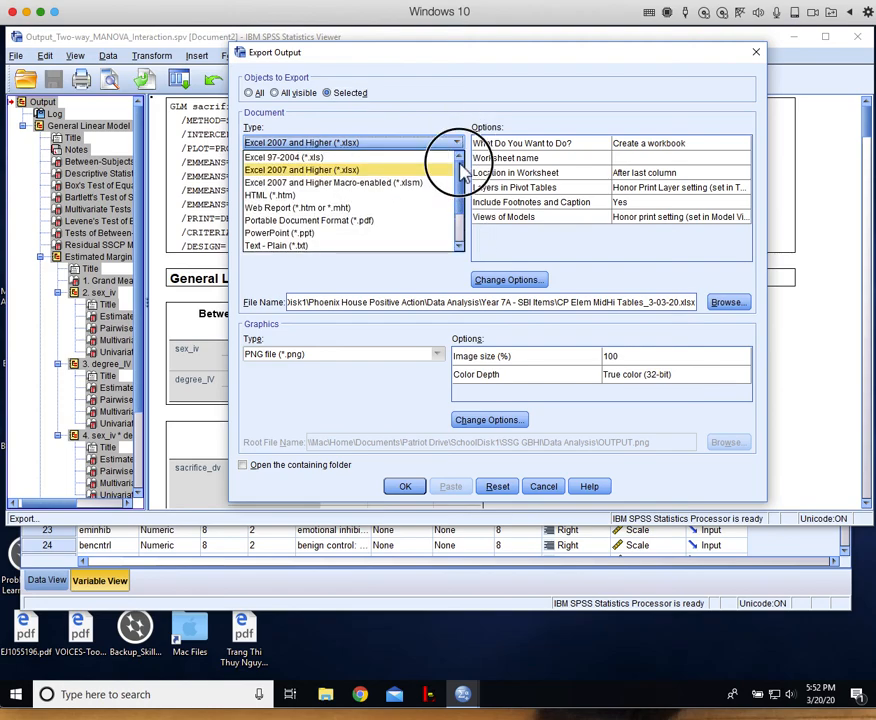
click(319, 172)
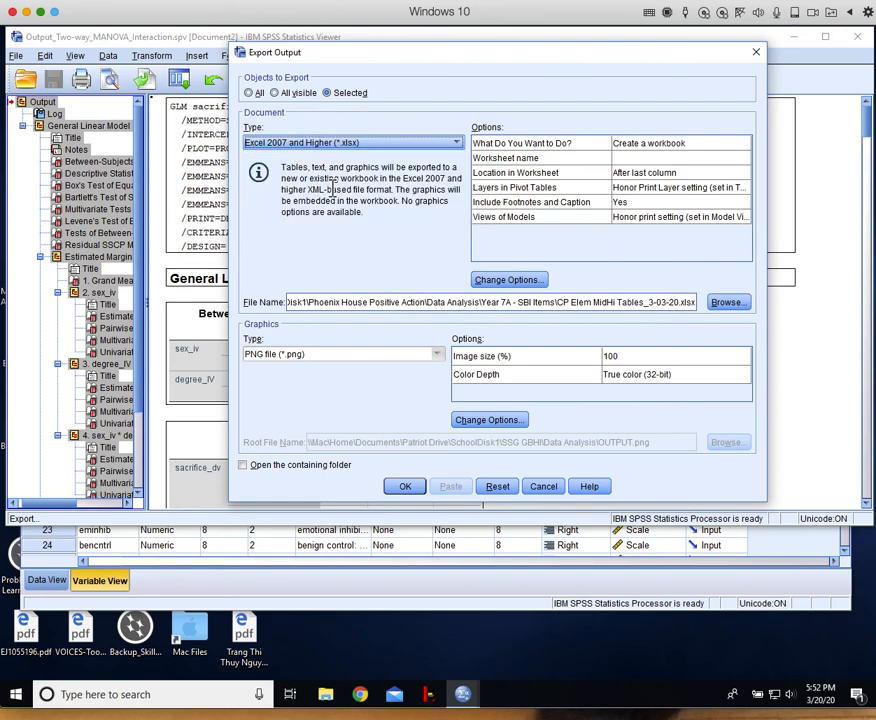
Step: Browse for the export location and go to Alliant Advanced Stats, 11-Spring 2020, Week 10 Confirmatory Factor Analysis
click(731, 306)
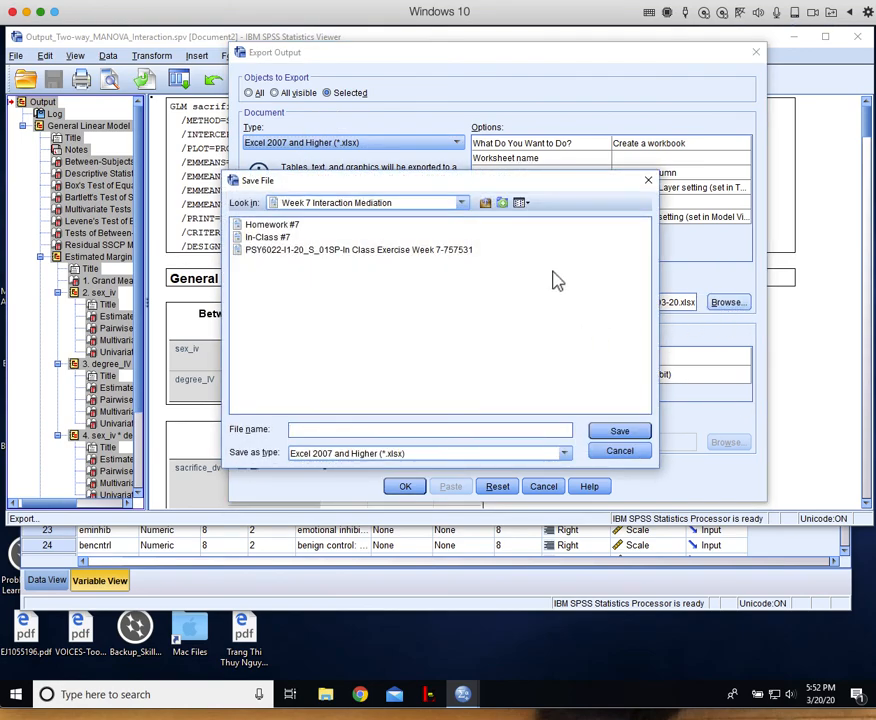
click(461, 202)
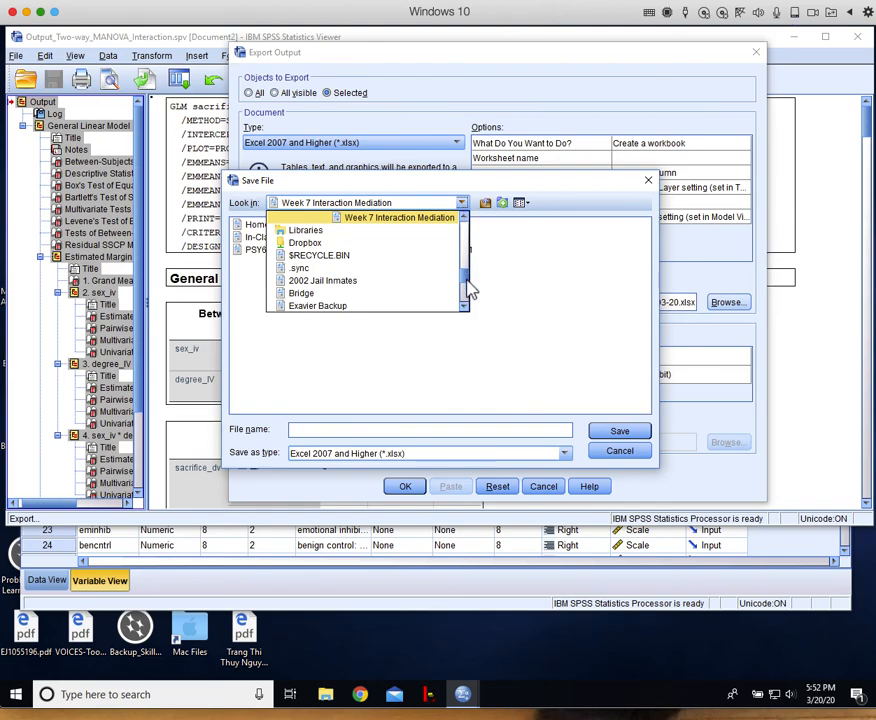
mouse_move(467, 286)
mouse_down()
mouse_move(480, 270)
mouse_move(474, 276)
mouse_up()
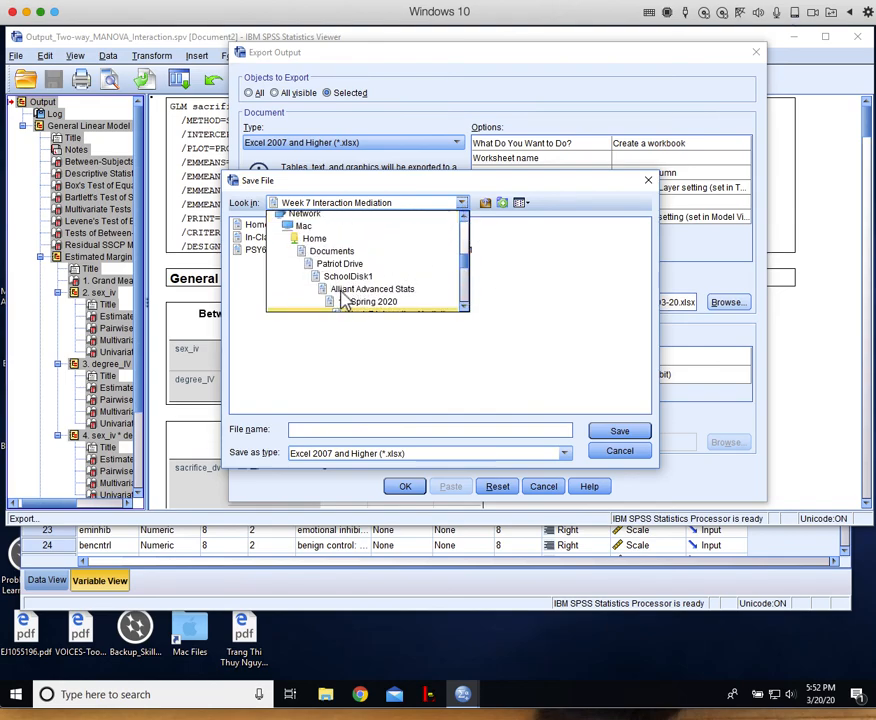
click(355, 289)
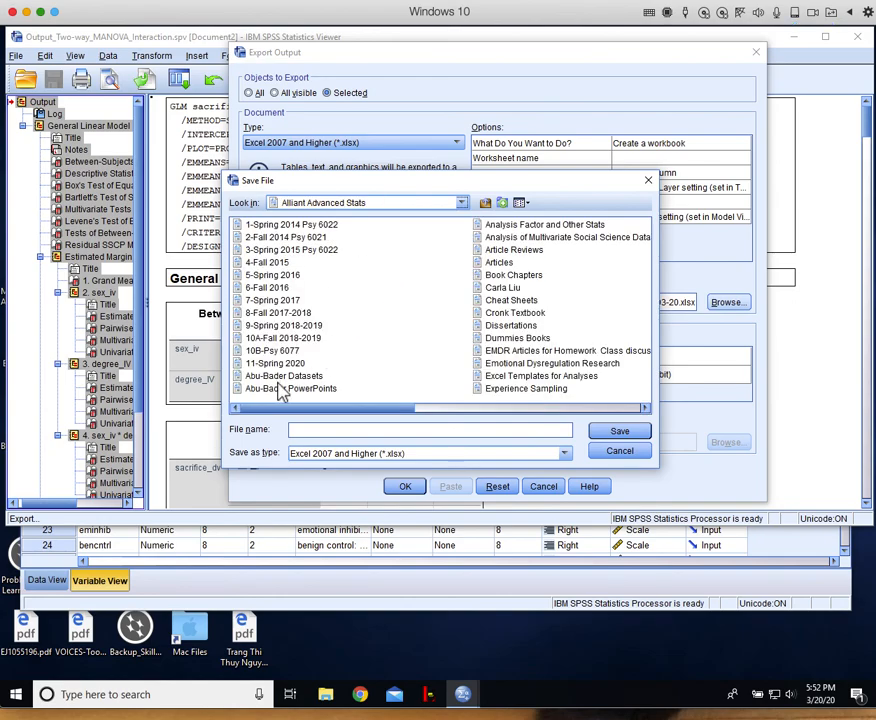
click(273, 365)
double_click(276, 366)
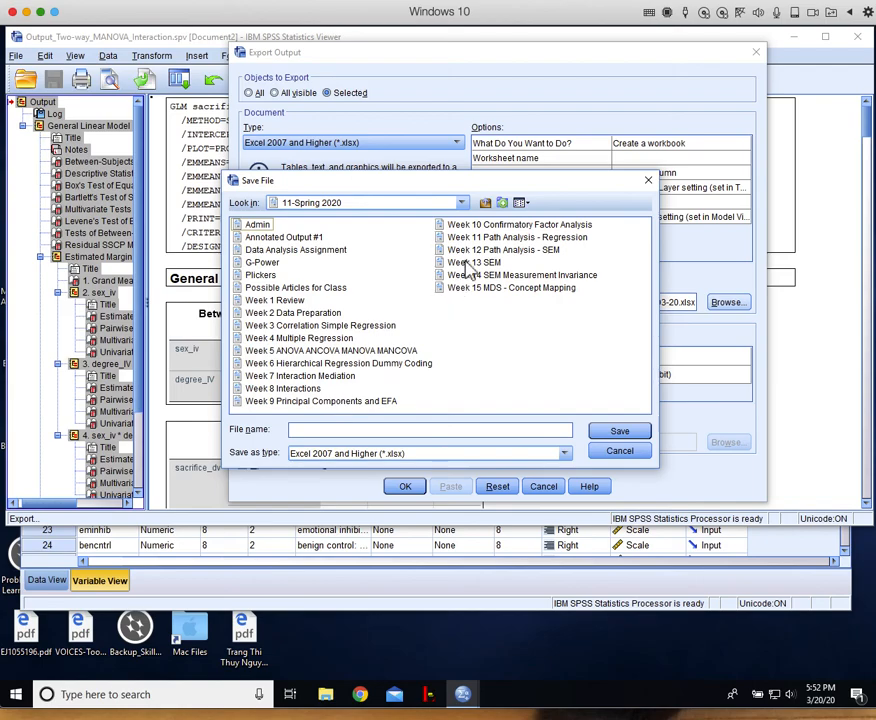
double_click(478, 226)
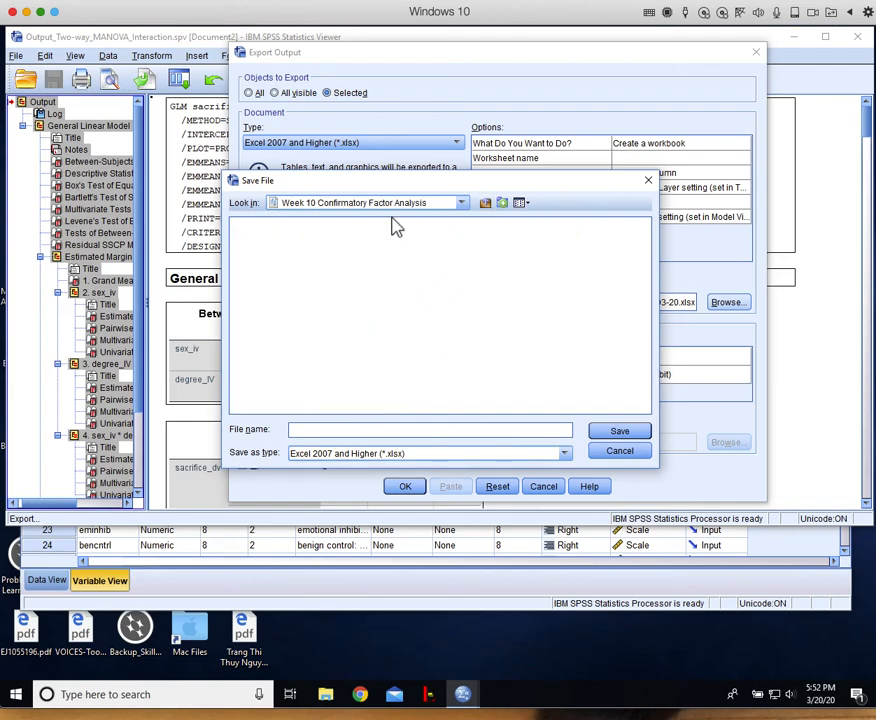
Step: Name the export file GLM Two-way ANOVA Analysis.xlsx and run the export
click(338, 431)
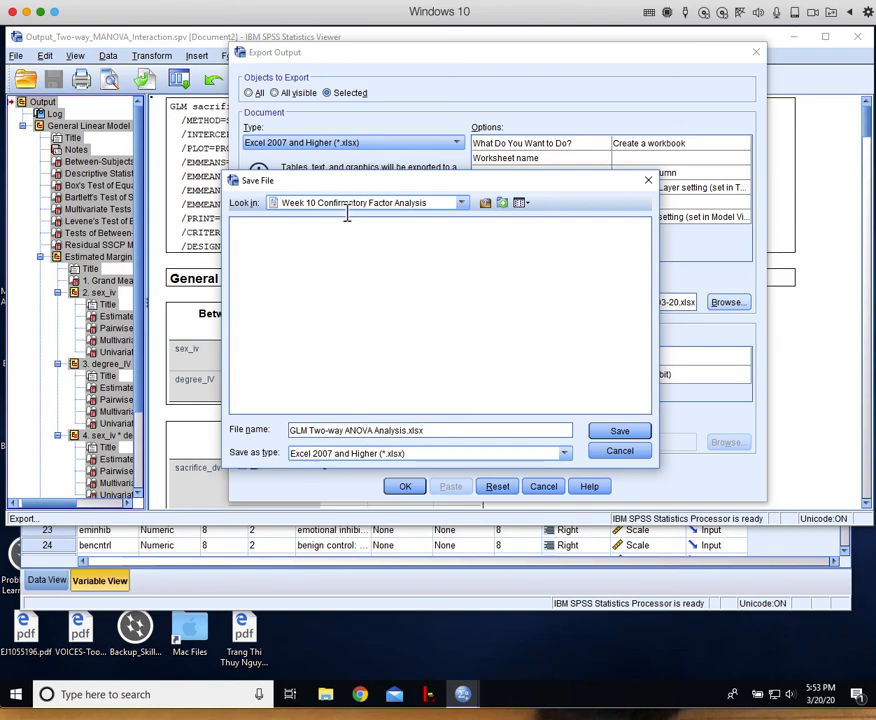
click(622, 431)
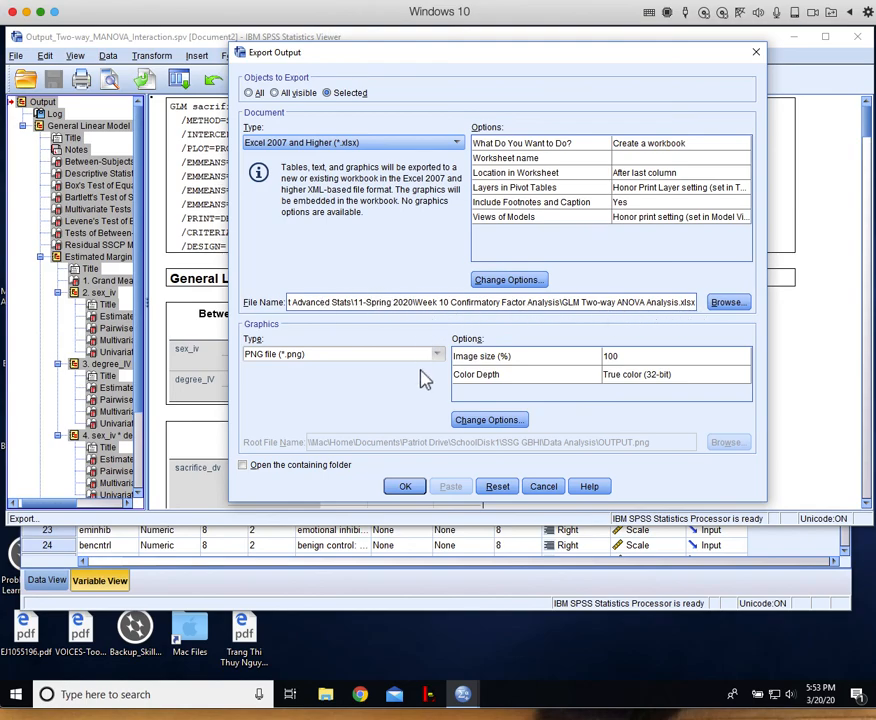
click(401, 487)
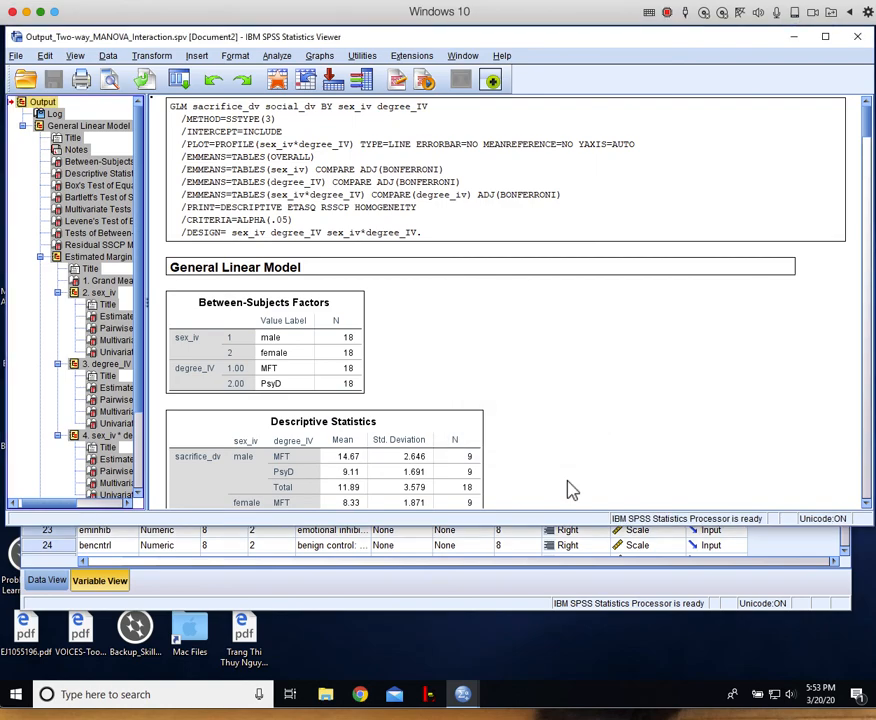
Step: Switch to Finder and browse from SchoolDisk1 through Alliant Advanced Stats and 11-Spring 2020 to the Week 10 Confirmatory Factor Analysis folder
mouse_move(413, 702)
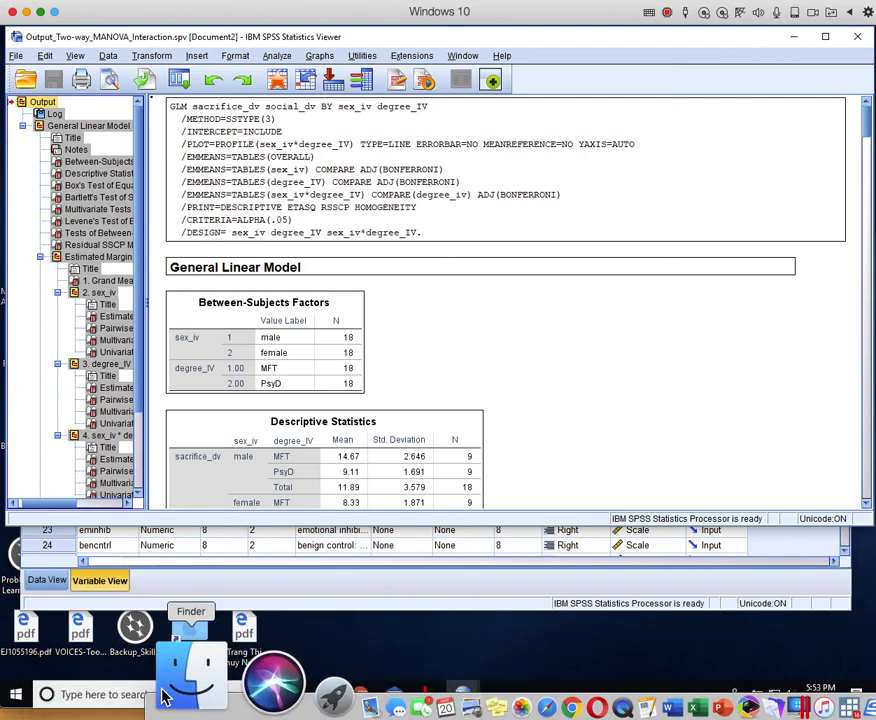
click(170, 689)
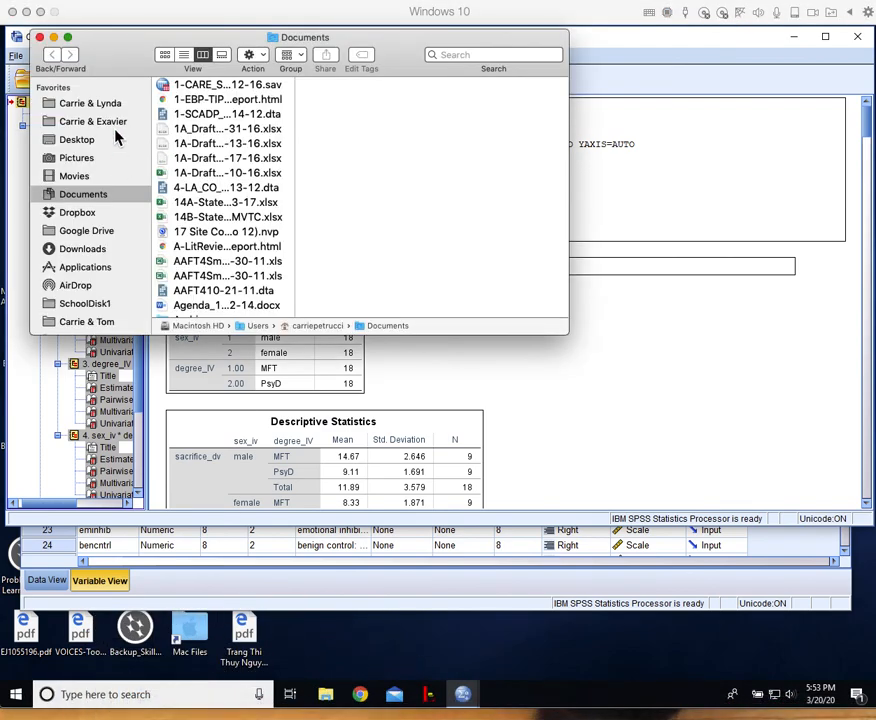
drag(124, 56, 250, 200)
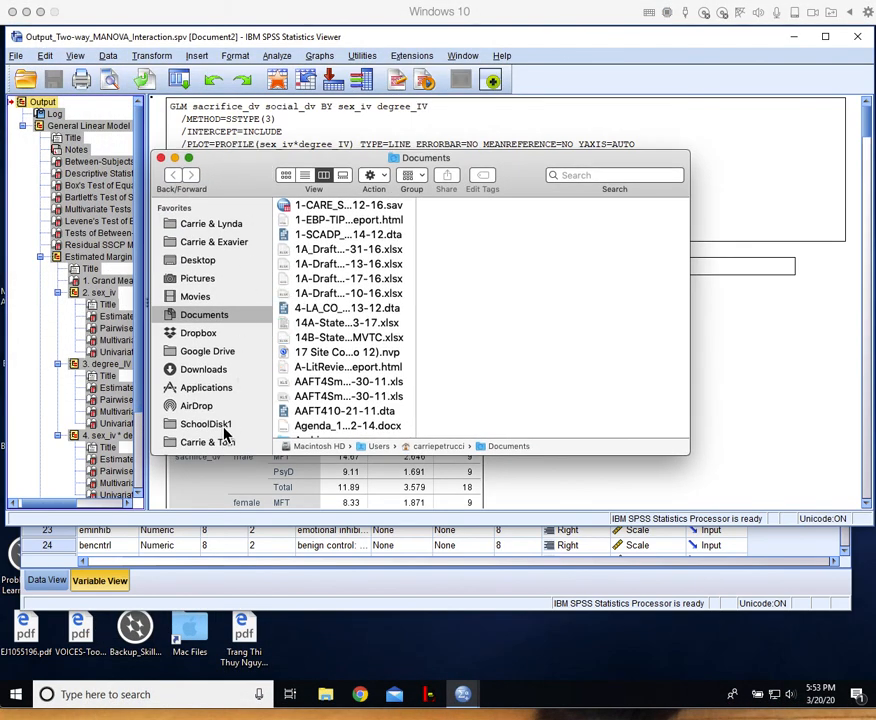
click(225, 430)
click(365, 326)
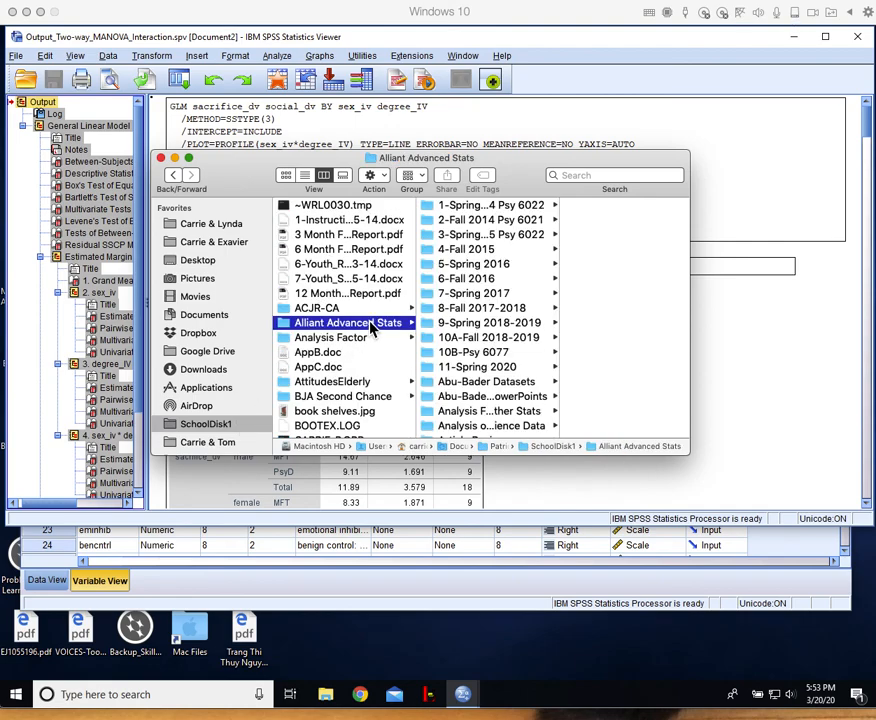
click(535, 368)
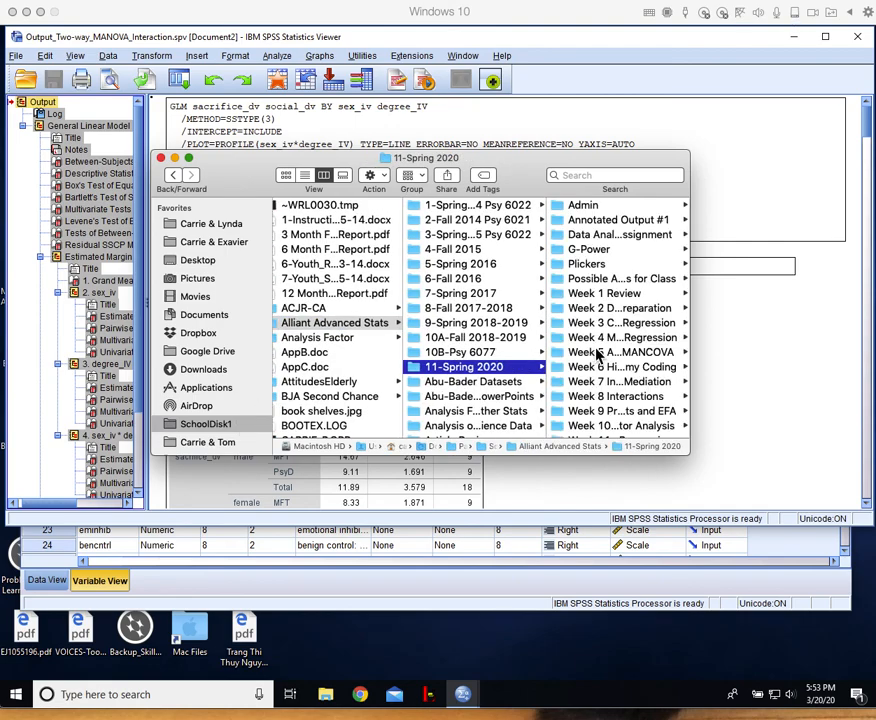
scroll(596, 387, down, 3)
click(595, 374)
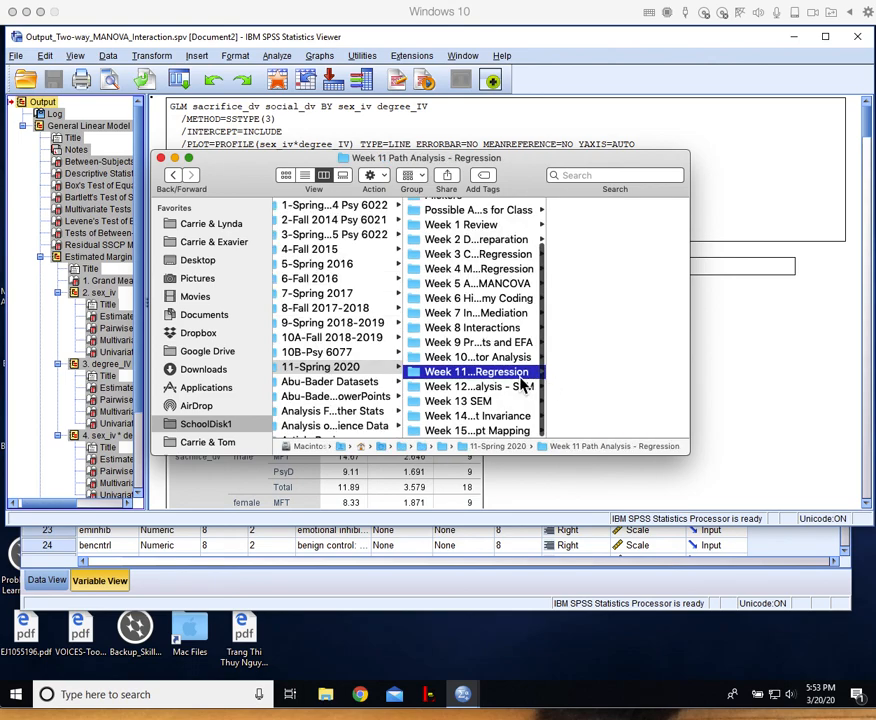
click(418, 378)
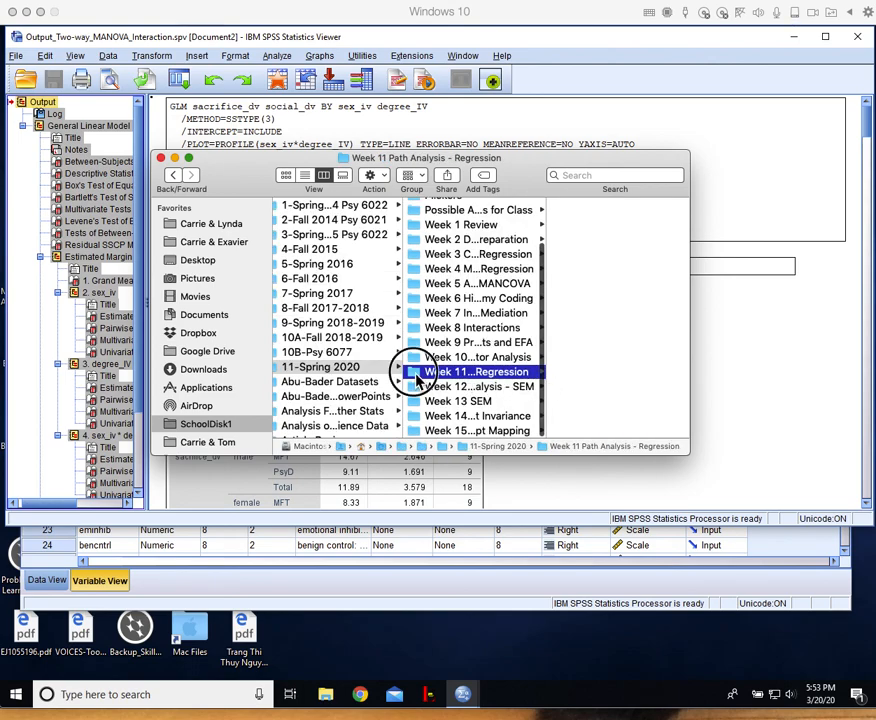
click(420, 361)
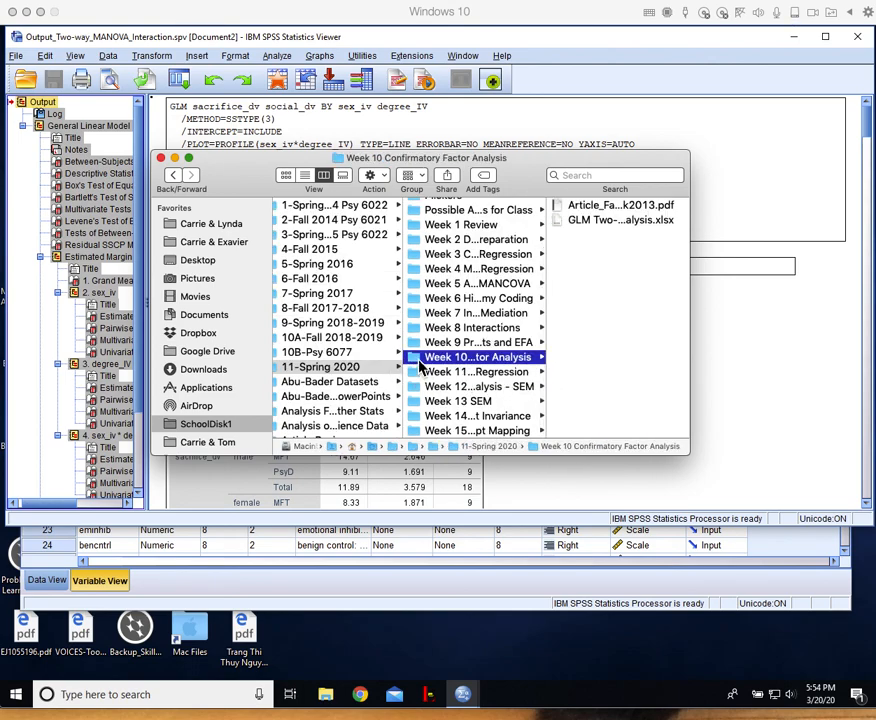
Step: Open GLM Two-way ANOVA Analysis.xlsx in Excel and enlarge its window to review the exported output
click(614, 220)
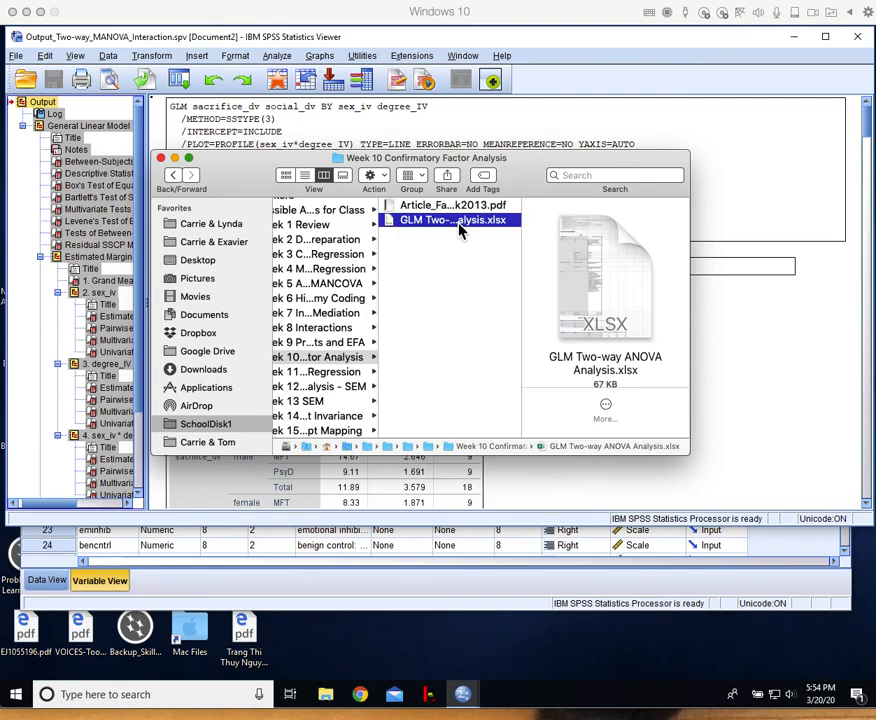
double_click(459, 230)
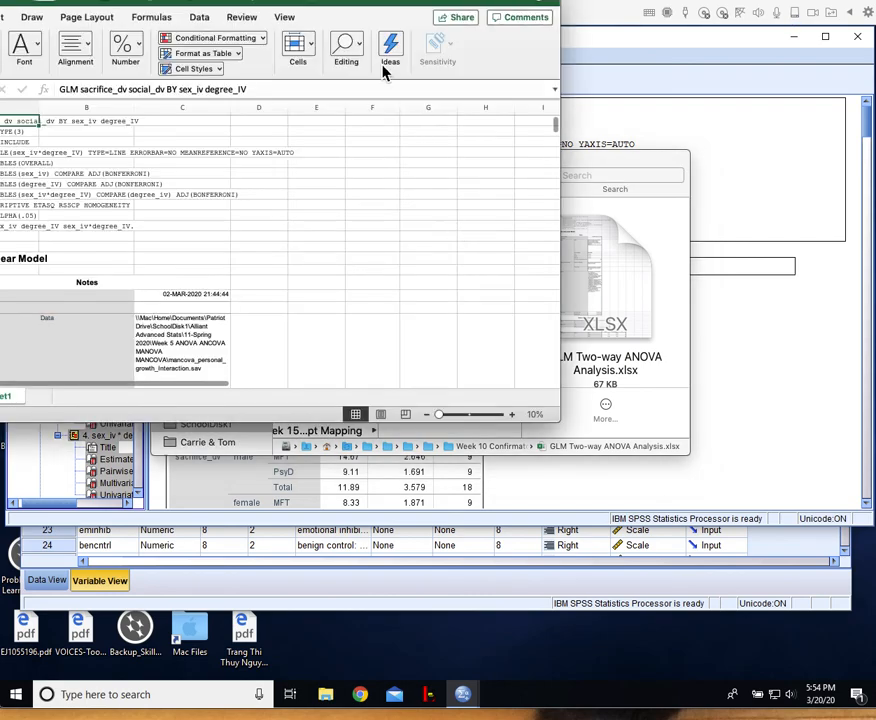
drag(184, 5, 334, 80)
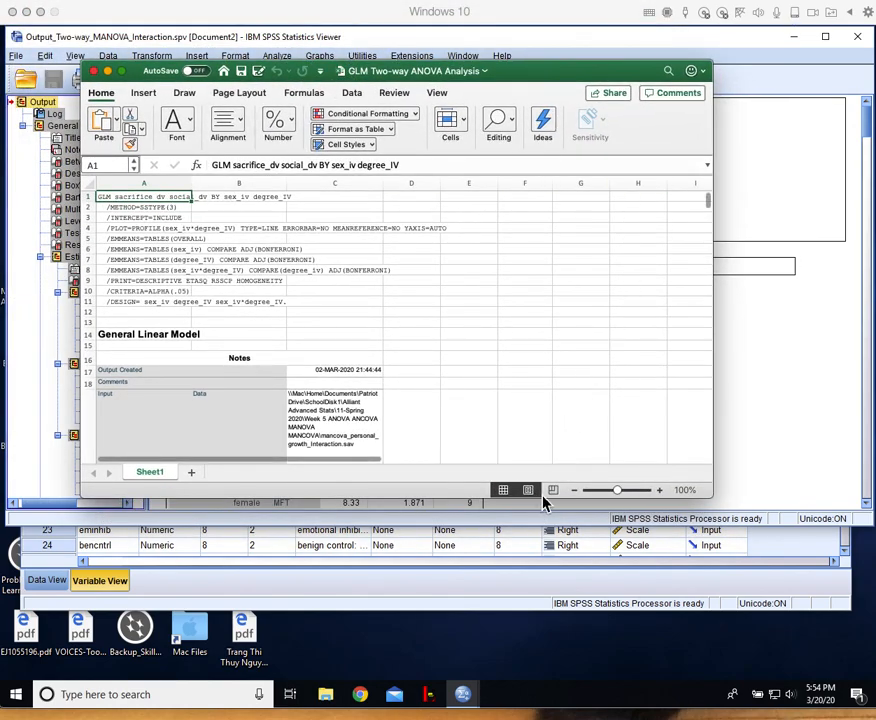
drag(540, 499, 540, 684)
scroll(585, 597, down, 3)
scroll(585, 597, up, 3)
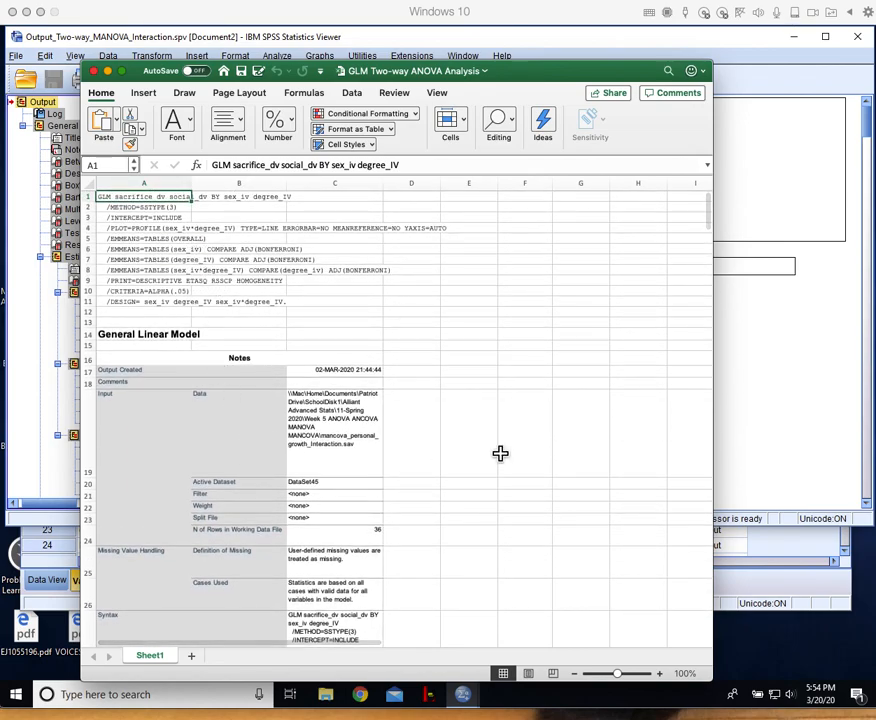
scroll(500, 453, down, 4)
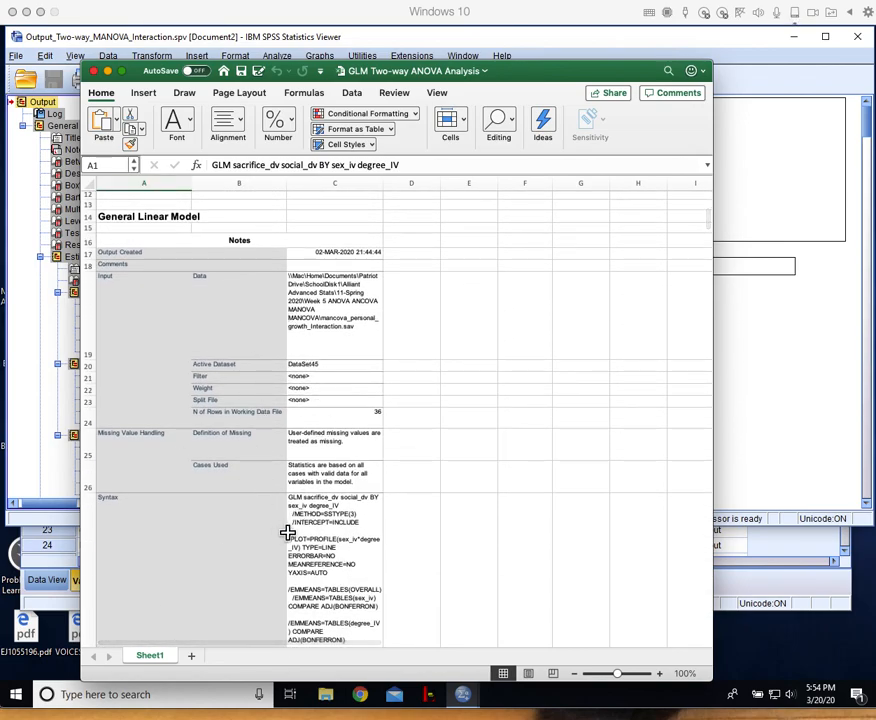
Step: Add the note "This is my sample size." in cell E33 beside the Between-Subjects Factors table
scroll(405, 502, down, 5)
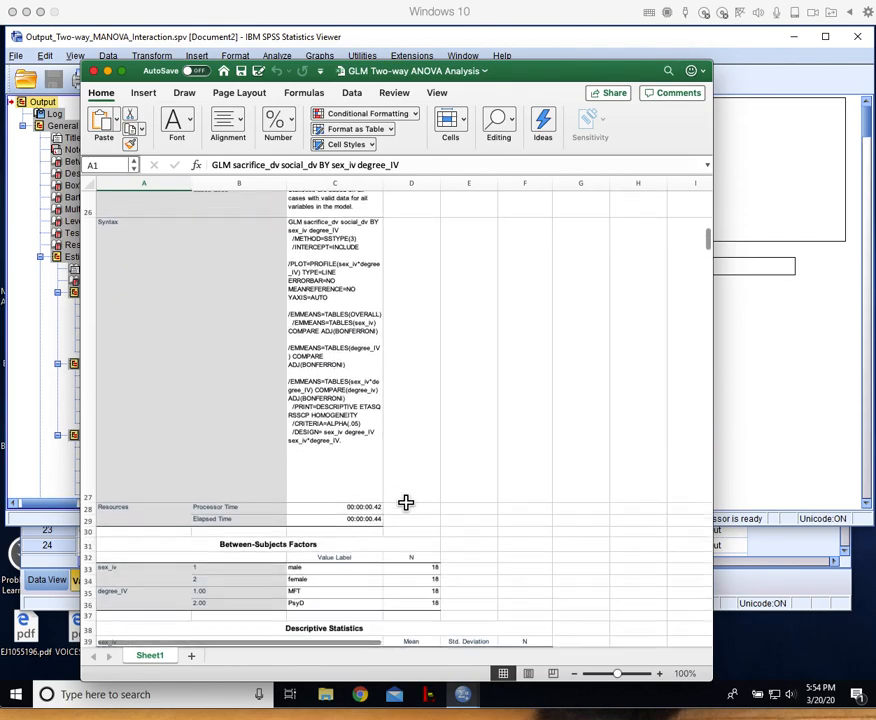
scroll(405, 502, down, 5)
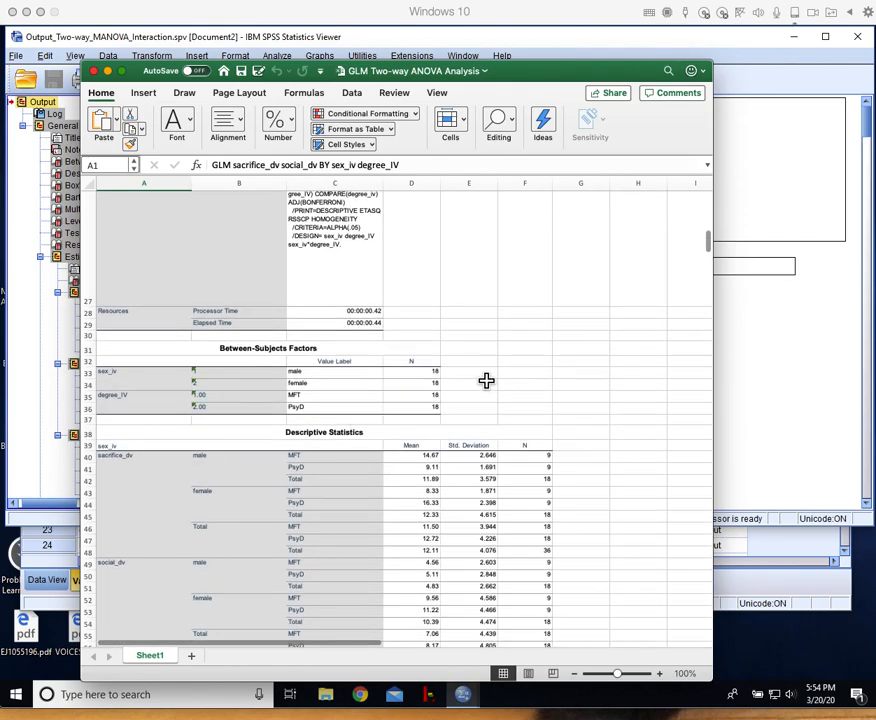
click(487, 373)
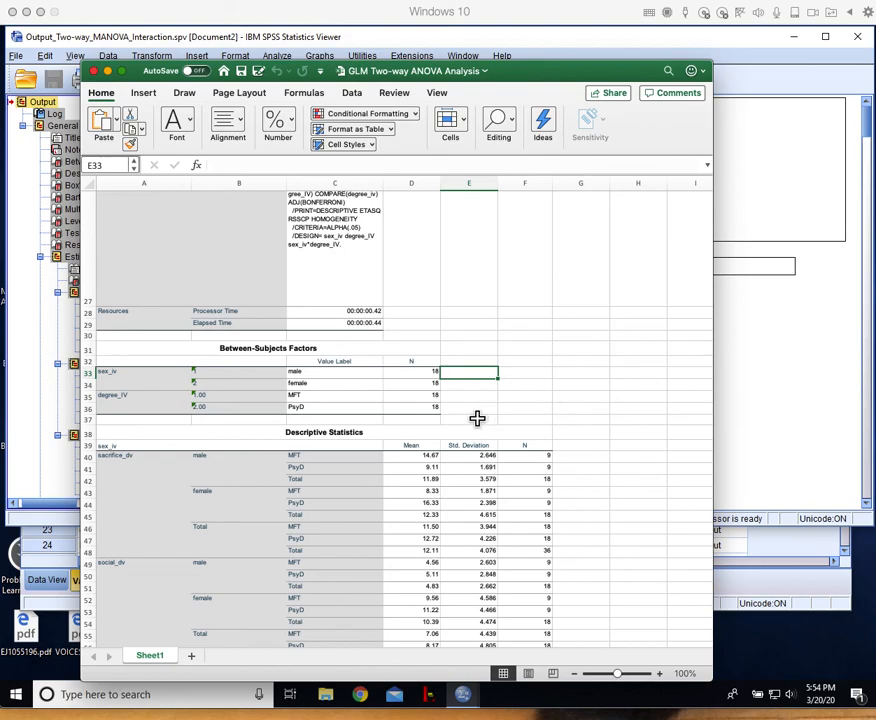
text(This is my sample size.)
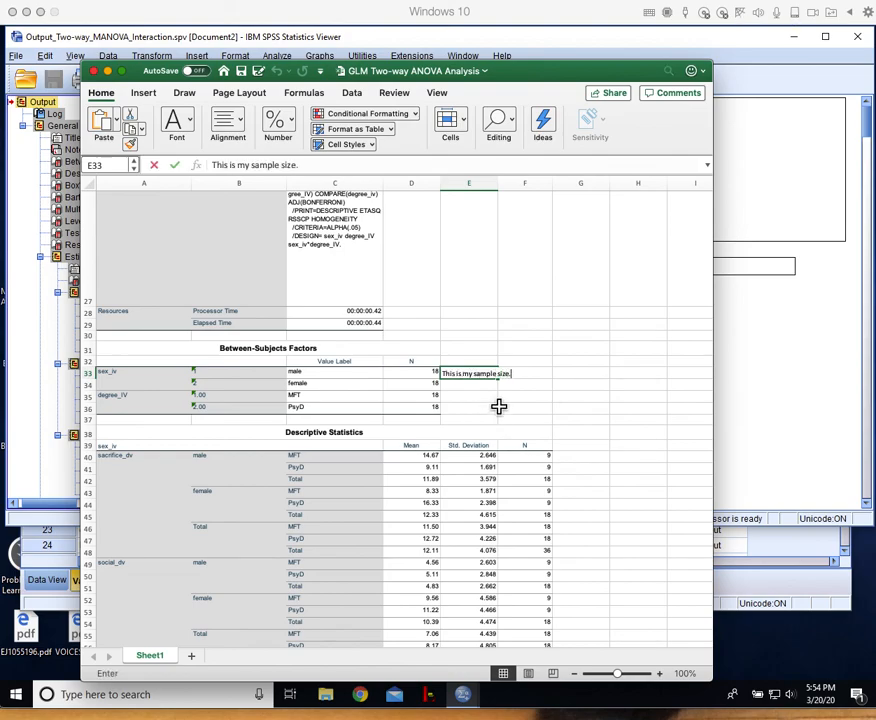
click(638, 468)
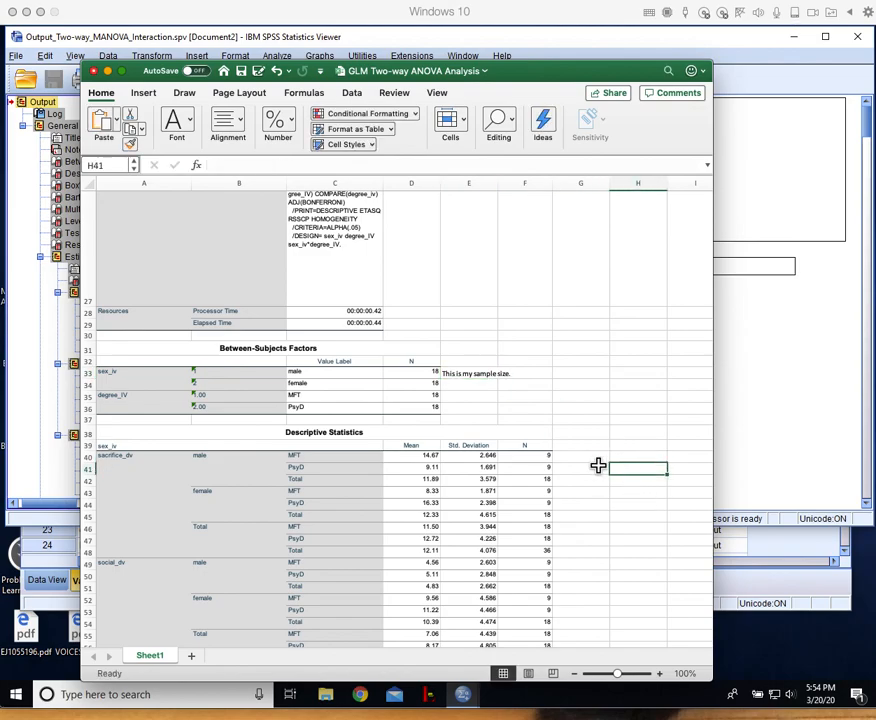
Step: Look over the Descriptive Statistics and Box's Test of Equality of Covariance Matrices tables and save the annotated workbook
click(596, 457)
scroll(655, 516, down, 4)
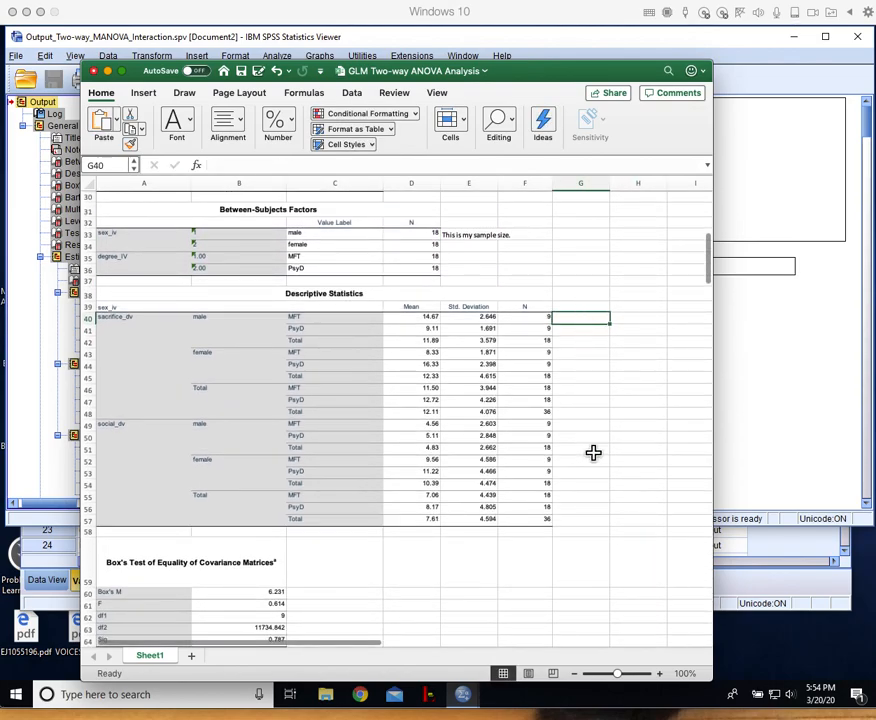
scroll(610, 374, down, 3)
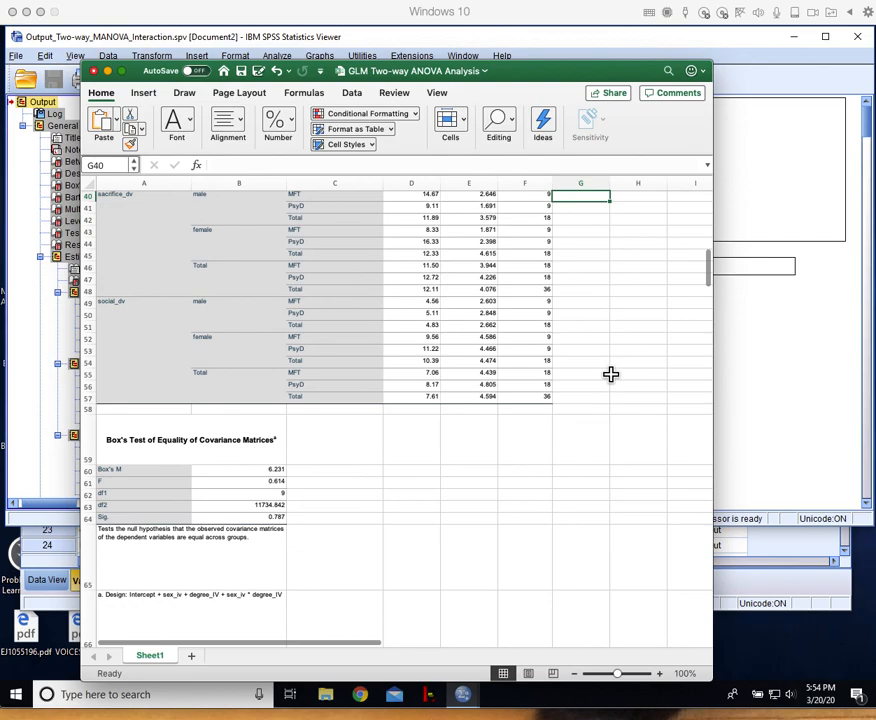
click(372, 521)
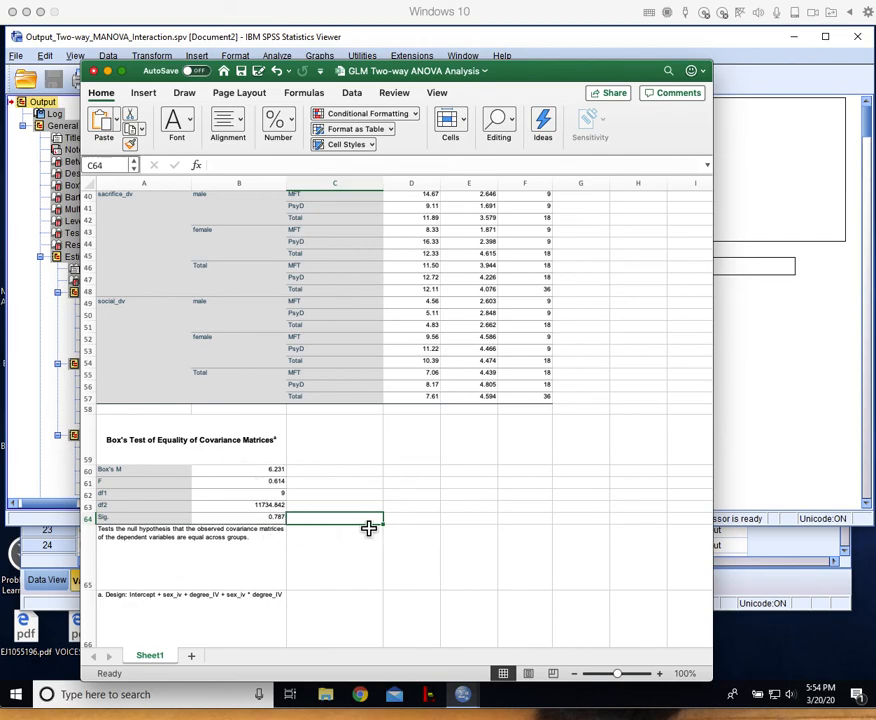
scroll(601, 329, up, 2)
click(586, 265)
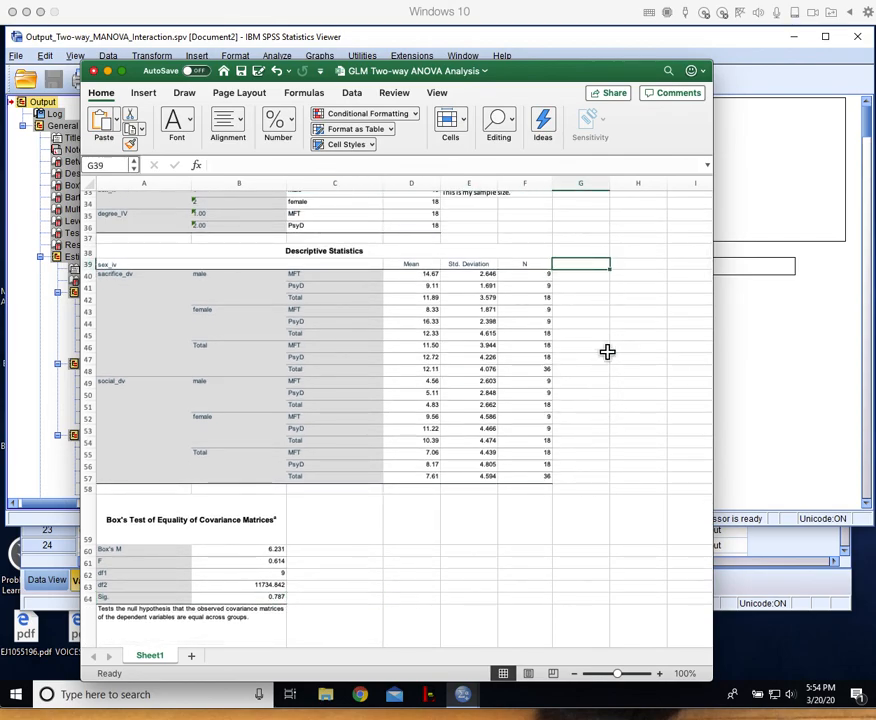
scroll(618, 528, down, 3)
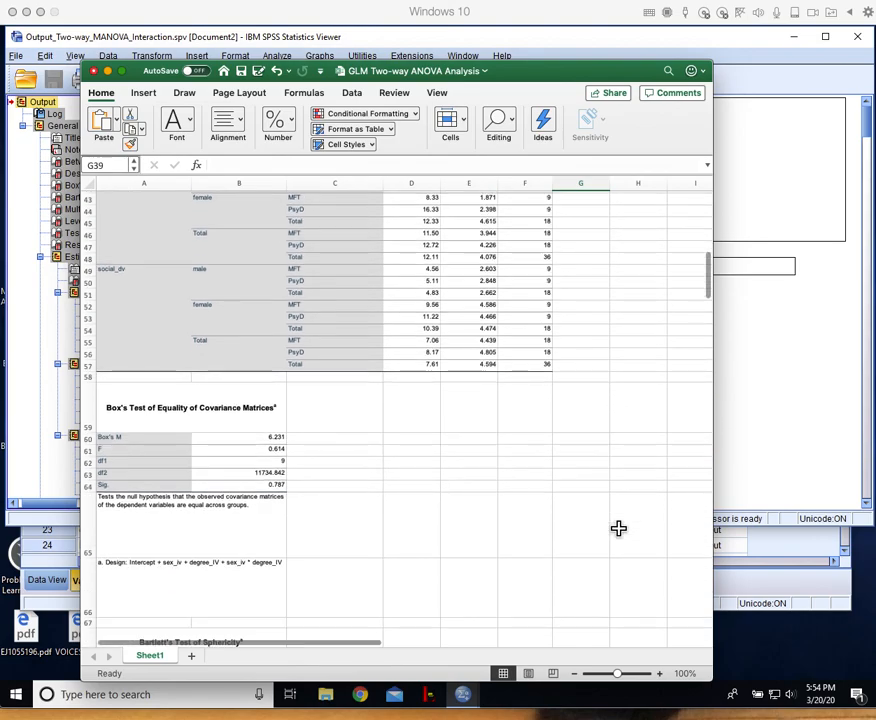
click(241, 71)
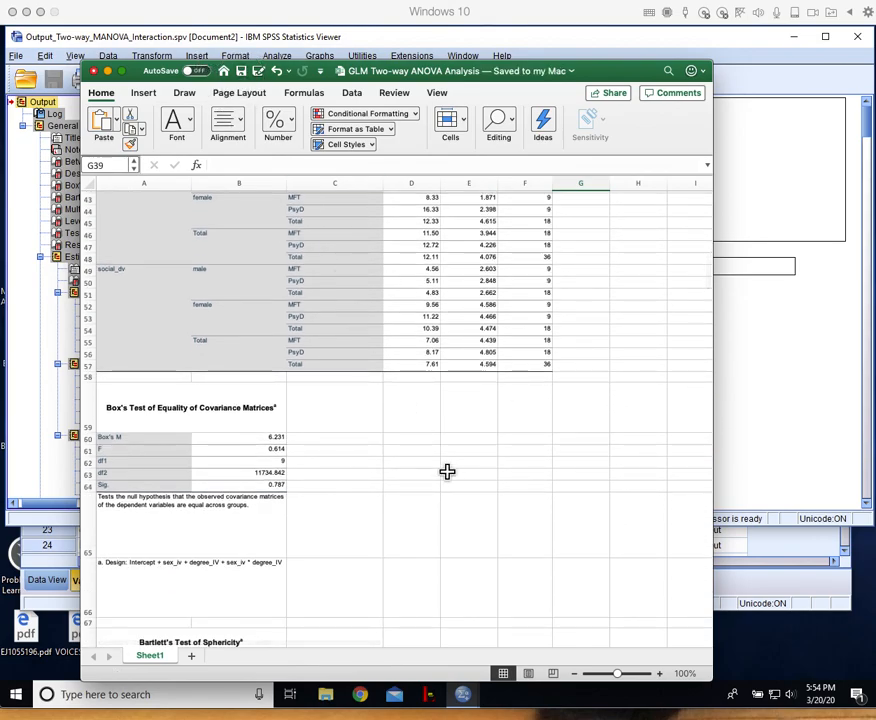
Step: Return to the start of the exported output and switch from Excel back to the SPSS Statistics Viewer in Windows 10
scroll(529, 455, up, 15)
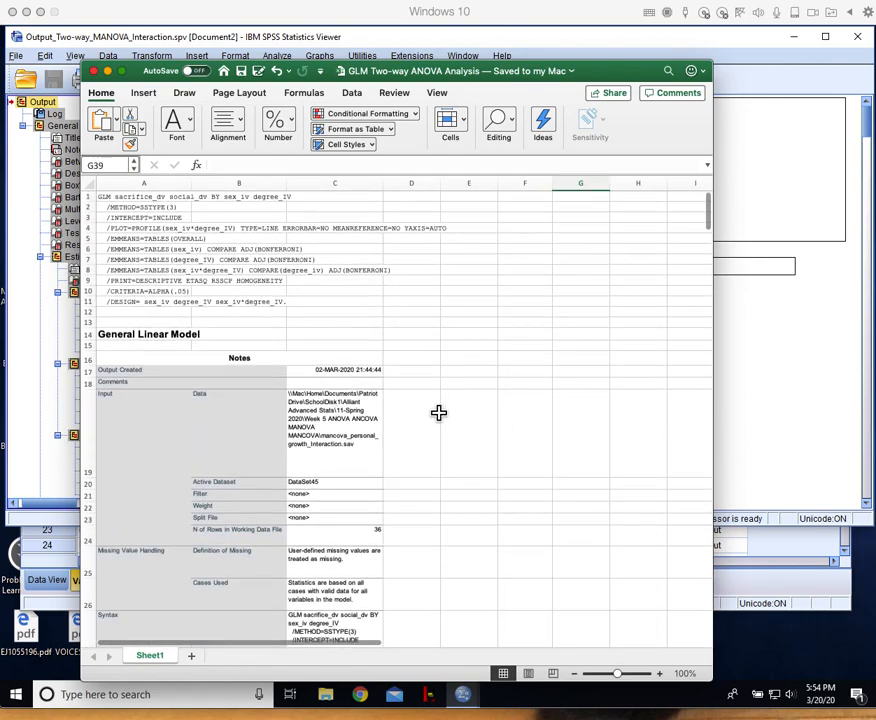
scroll(495, 360, down, 1)
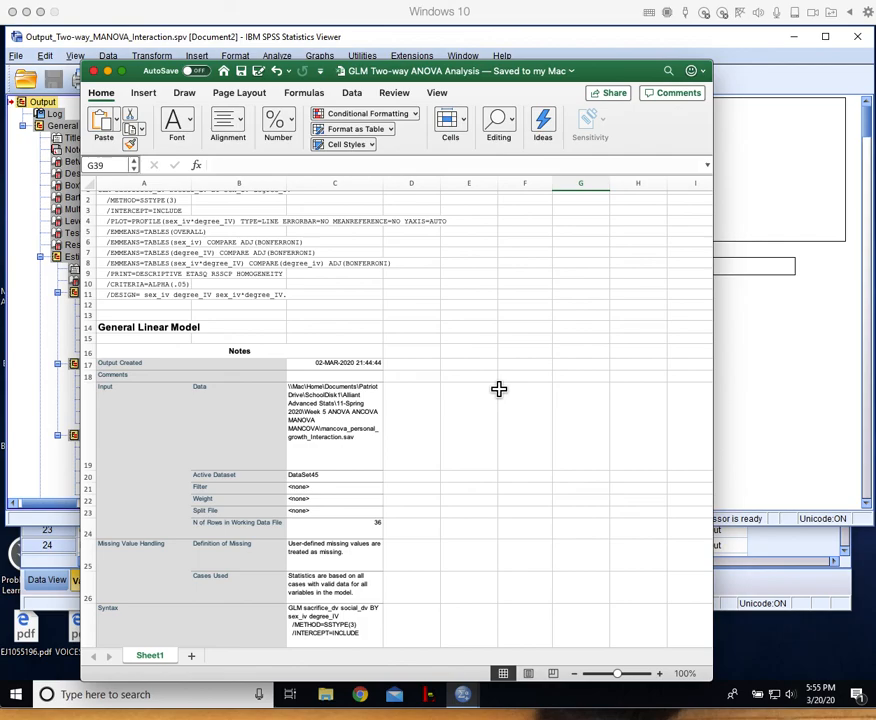
mouse_move(474, 712)
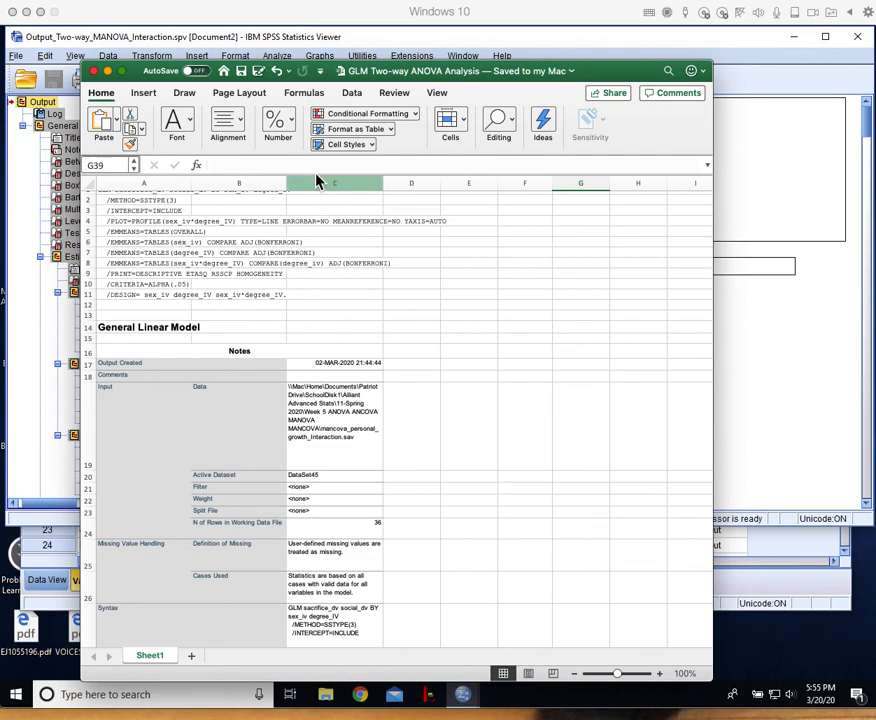
click(24, 1)
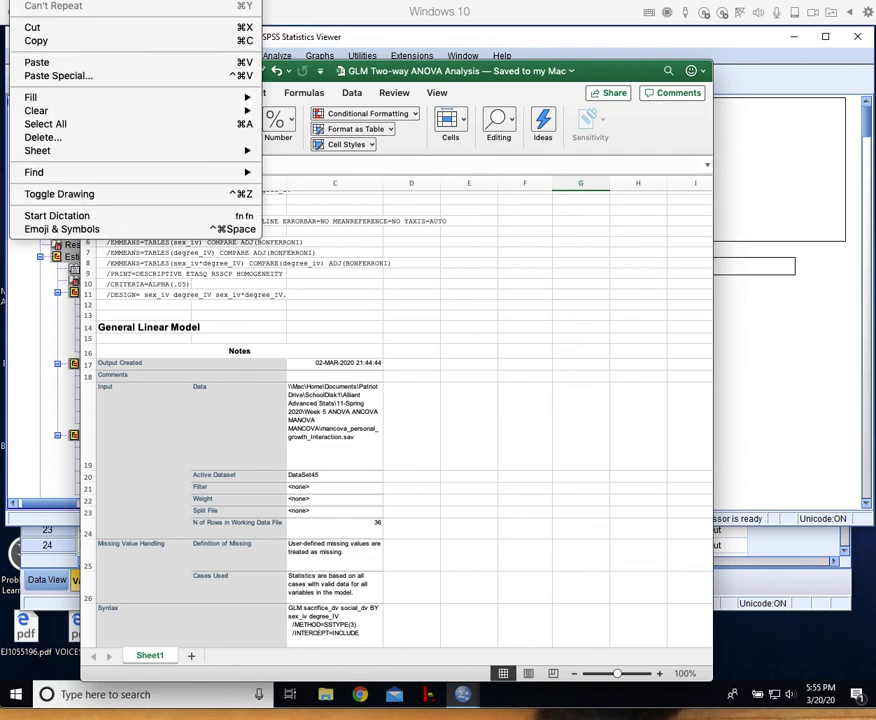
click(514, 302)
mouse_move(450, 715)
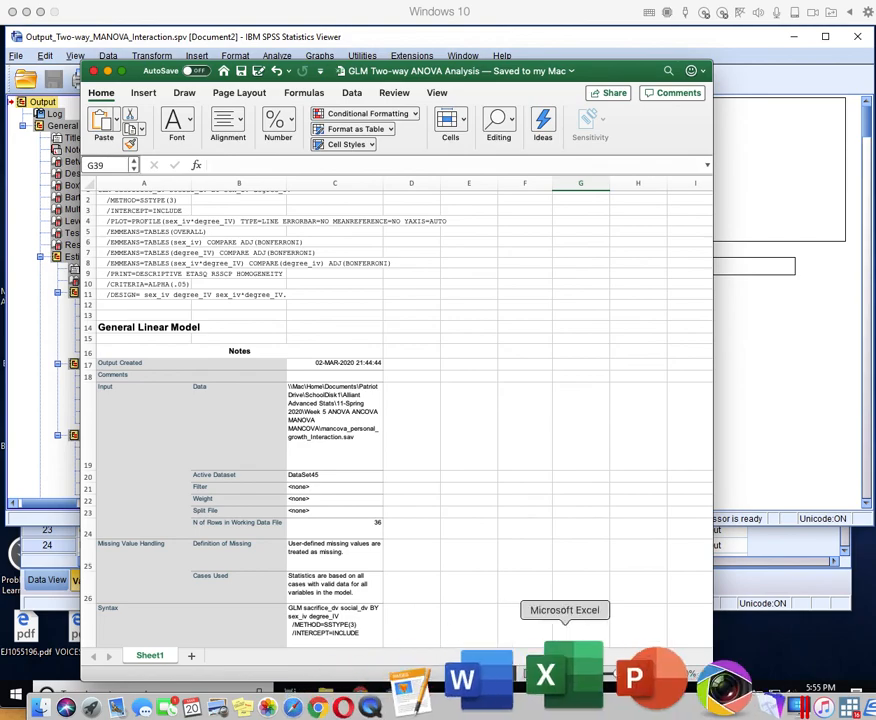
click(845, 653)
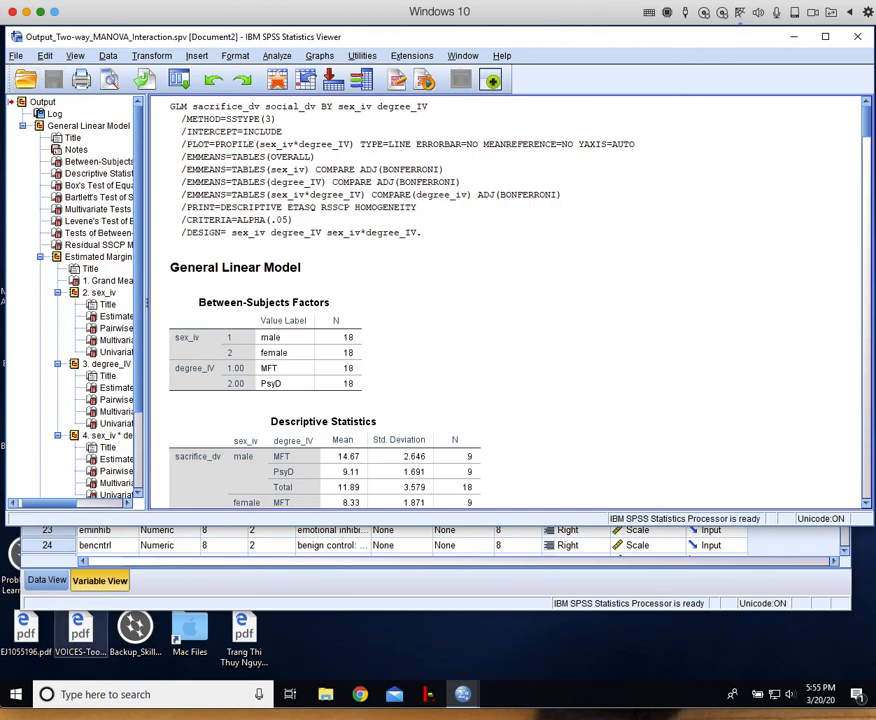
mouse_move(238, 700)
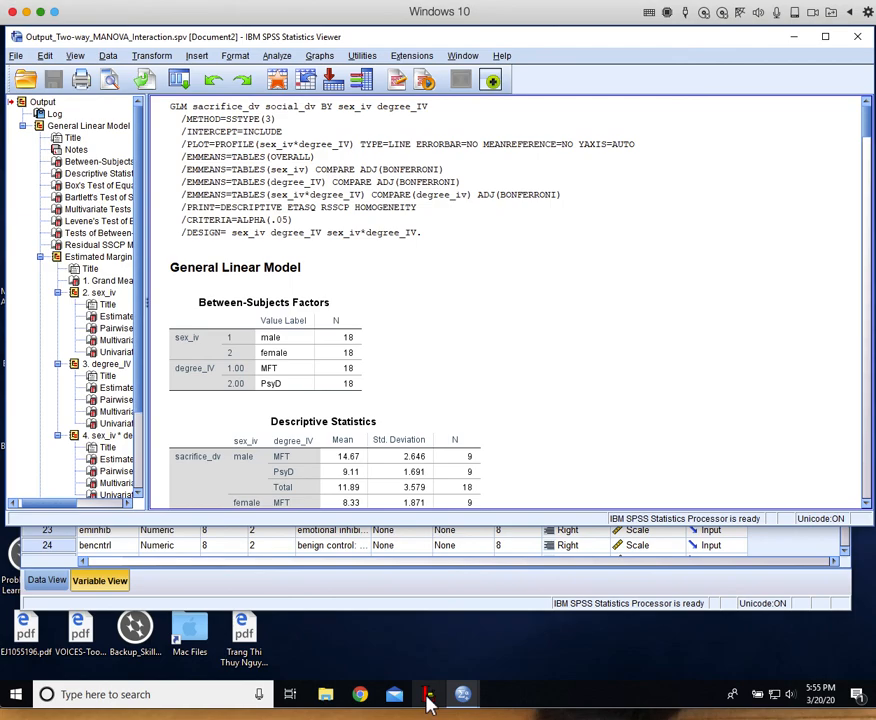
mouse_move(400, 702)
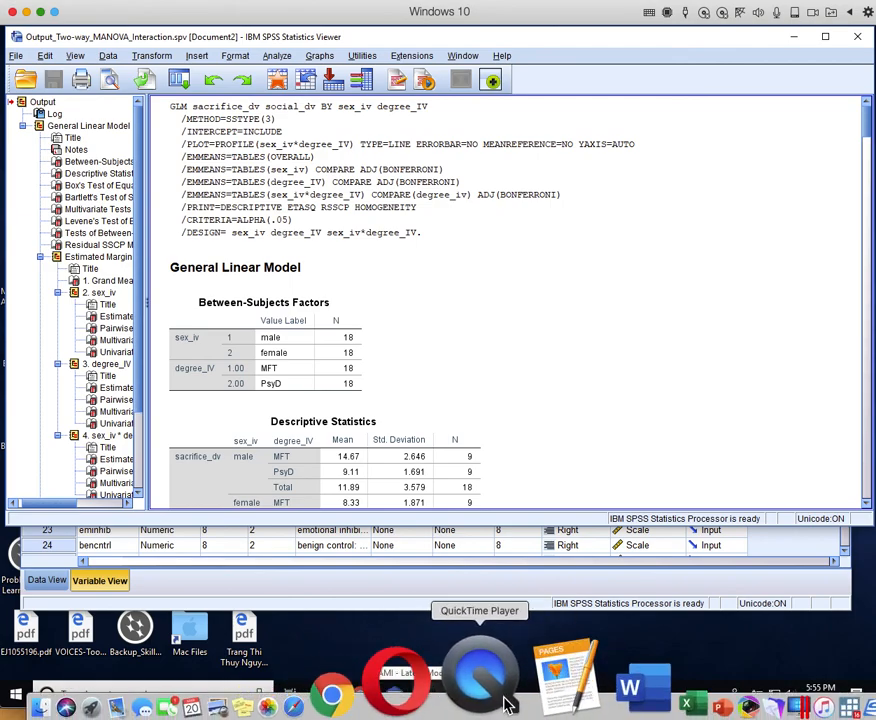
click(507, 702)
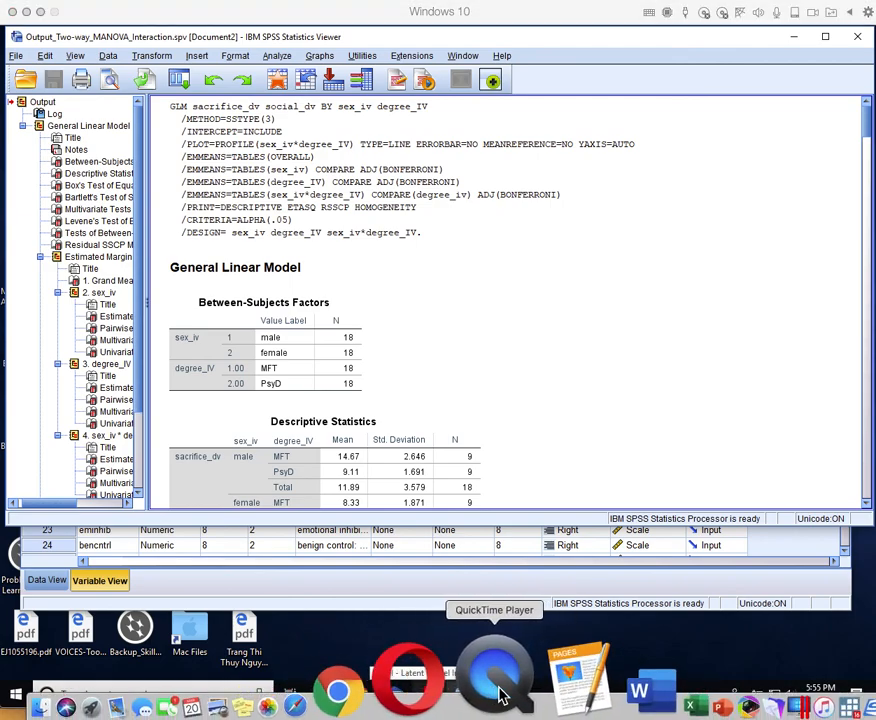
right_click(503, 696)
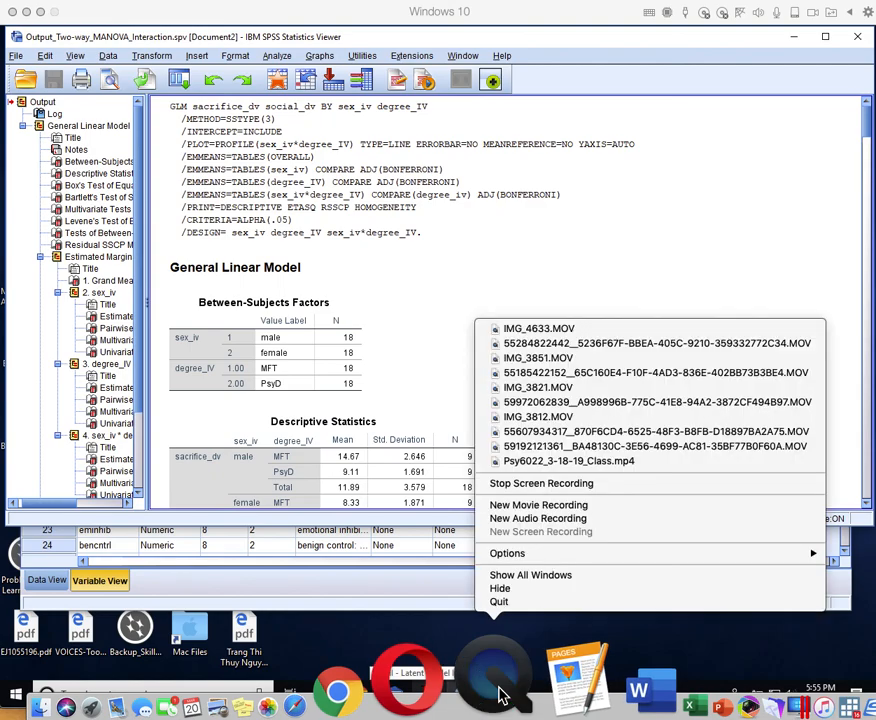